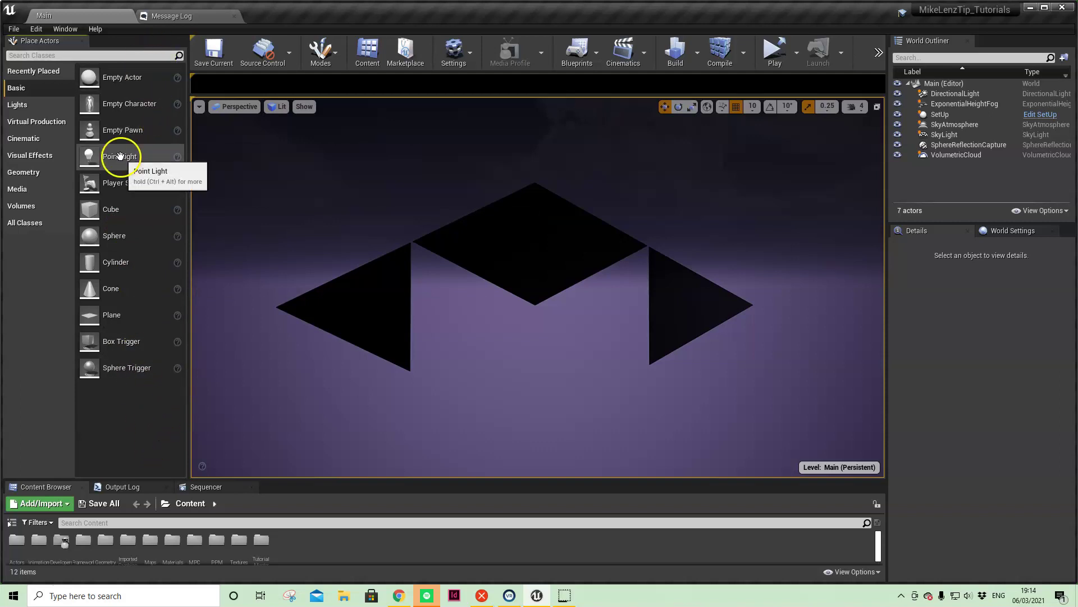
Step: Review the Lights, Virtual Production and Cinematic placeable actors, along with the level sequence options and the Sequencer
left_click(19, 106)
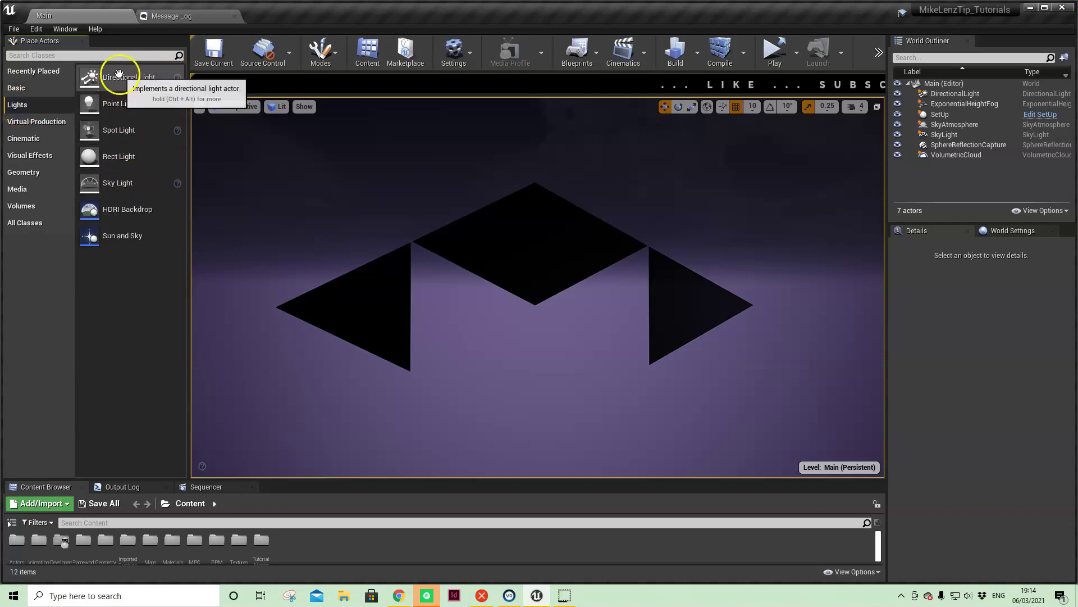
left_click(22, 122)
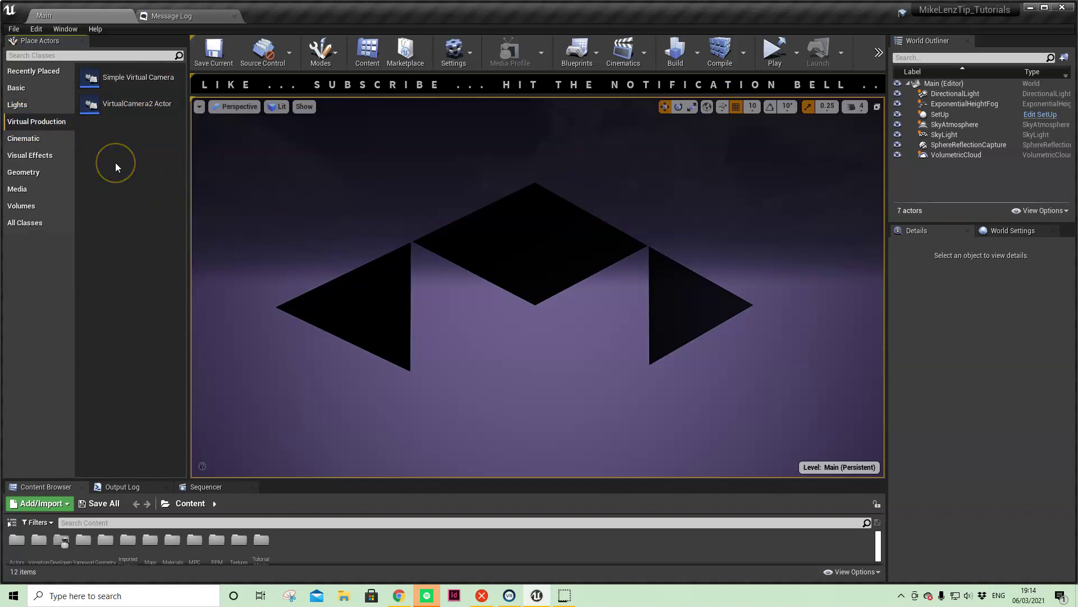
left_click(26, 139)
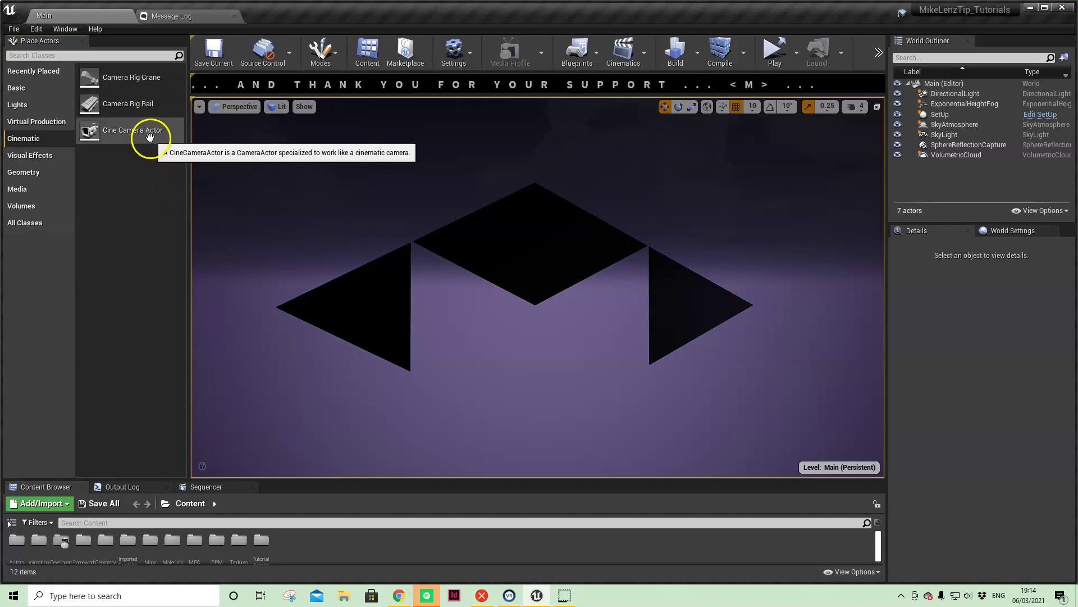
left_click(625, 52)
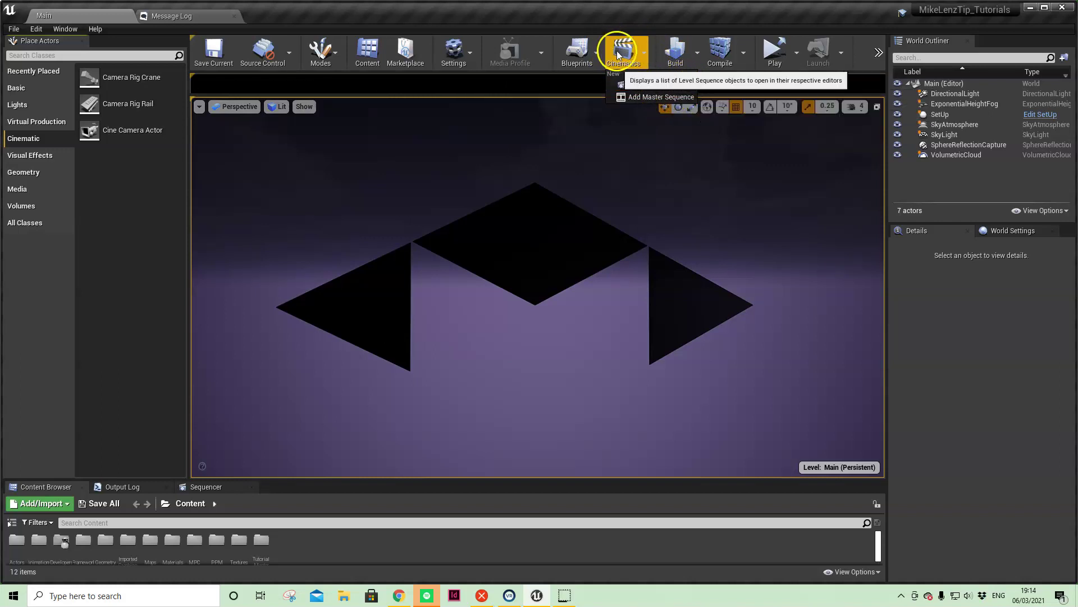
left_click(219, 488)
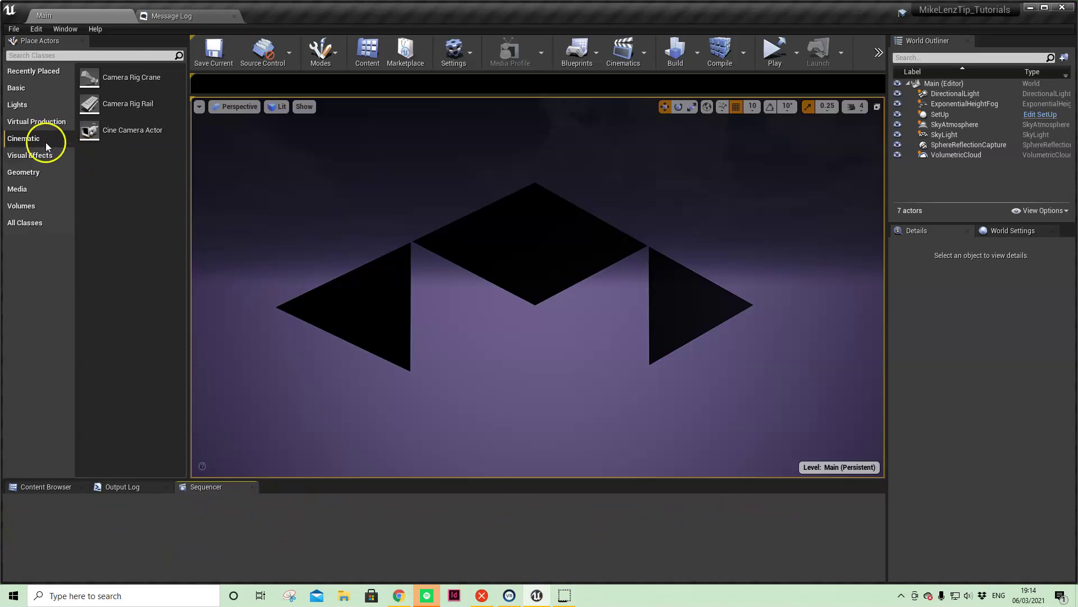
Step: Review the Visual Effects placeable actors and briefly hide and reshow the ExponentialHeightFog actor to see its effect
left_click(31, 156)
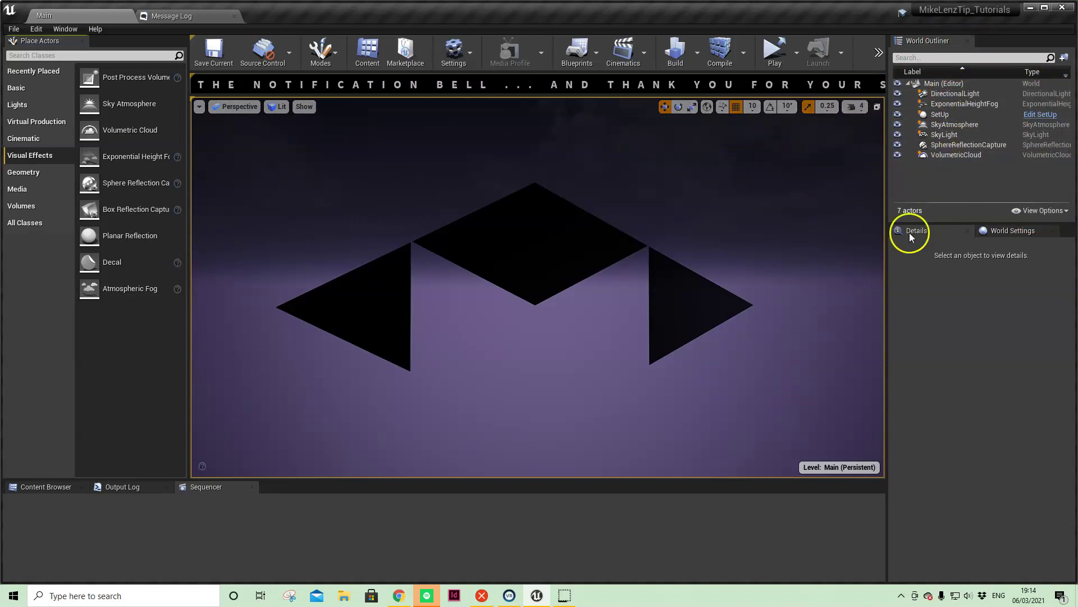
left_click(897, 104)
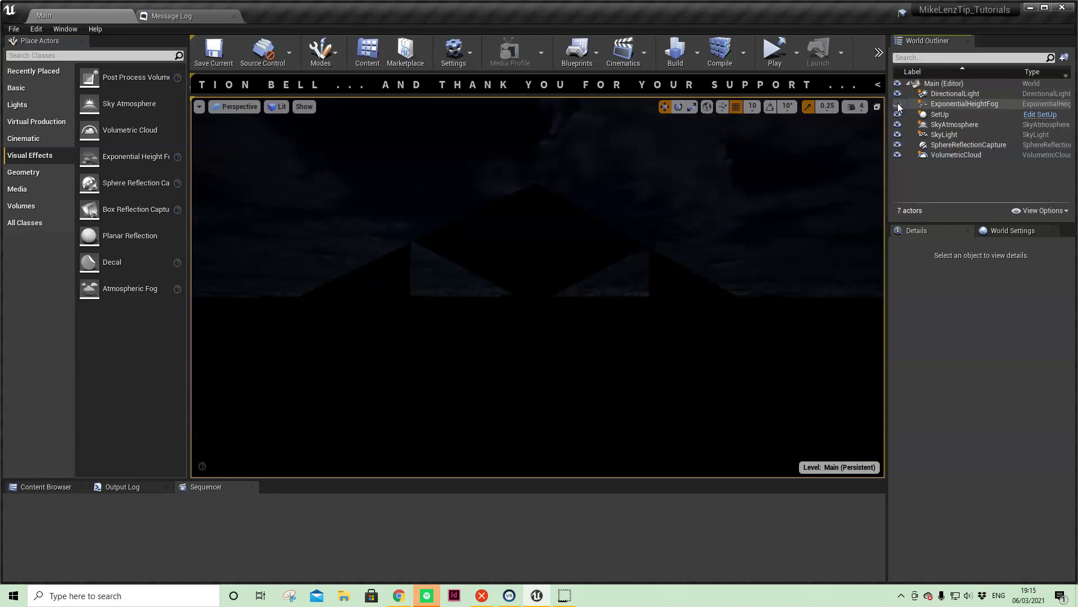
left_click(898, 105)
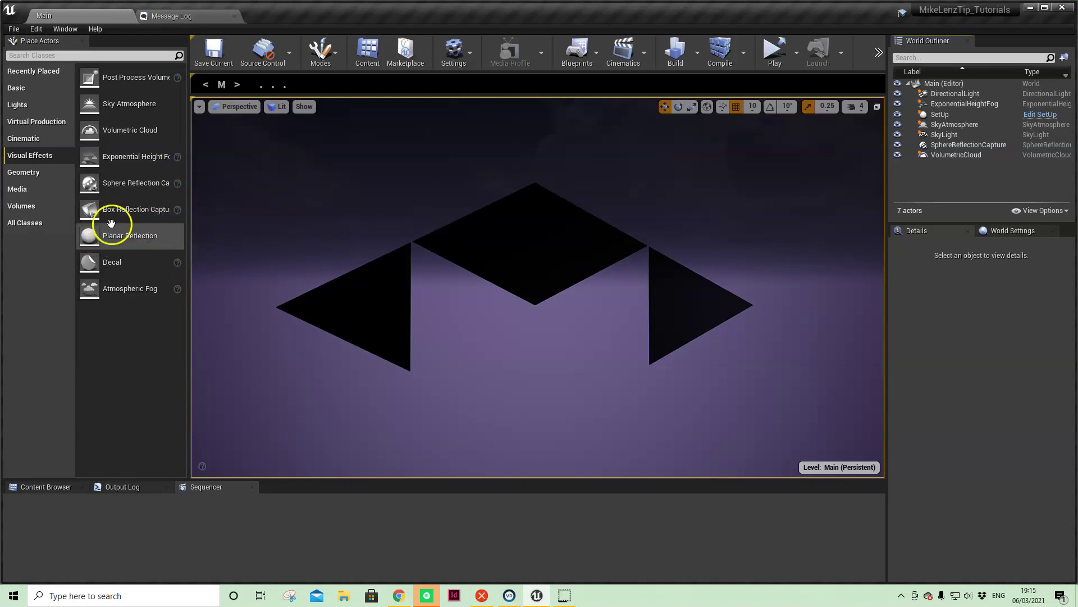
mouse_move(132, 130)
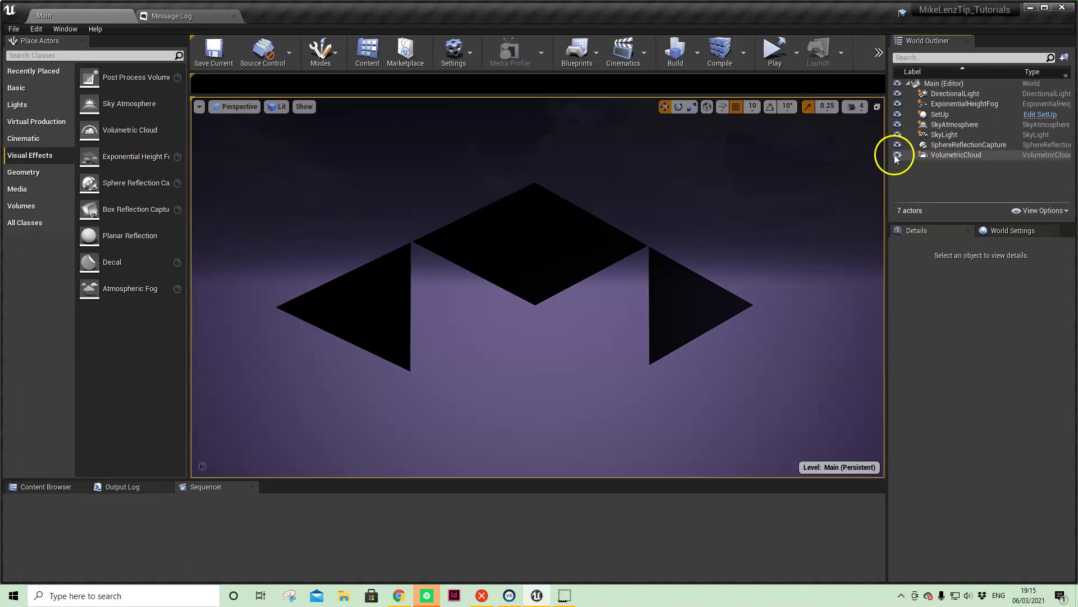
left_click(841, 166)
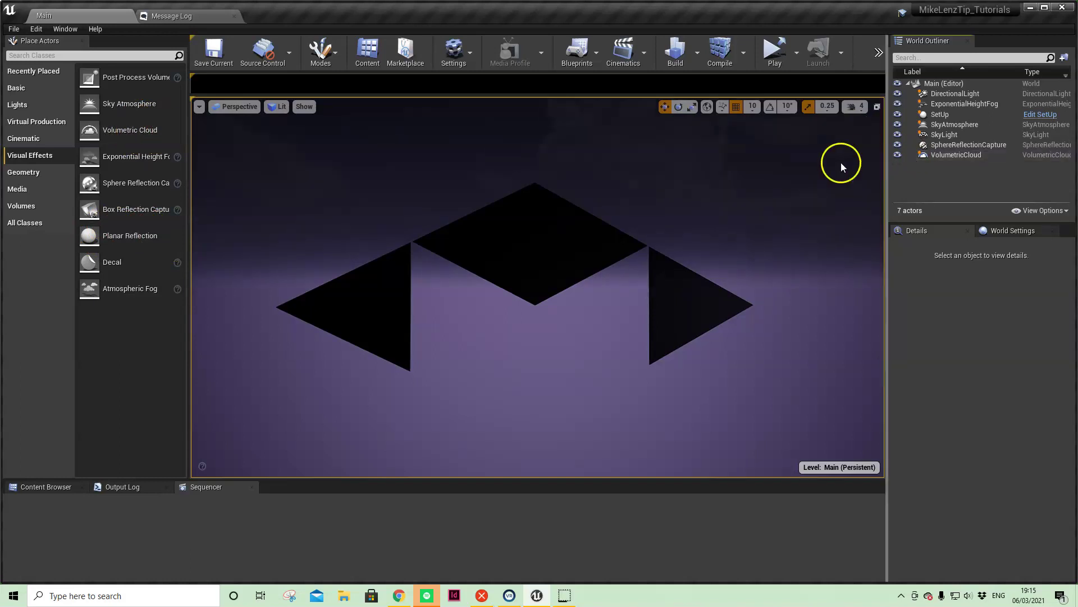
Step: Look through the Geometry, Media, Volumes and All Classes categories of placeable actors
left_click(29, 177)
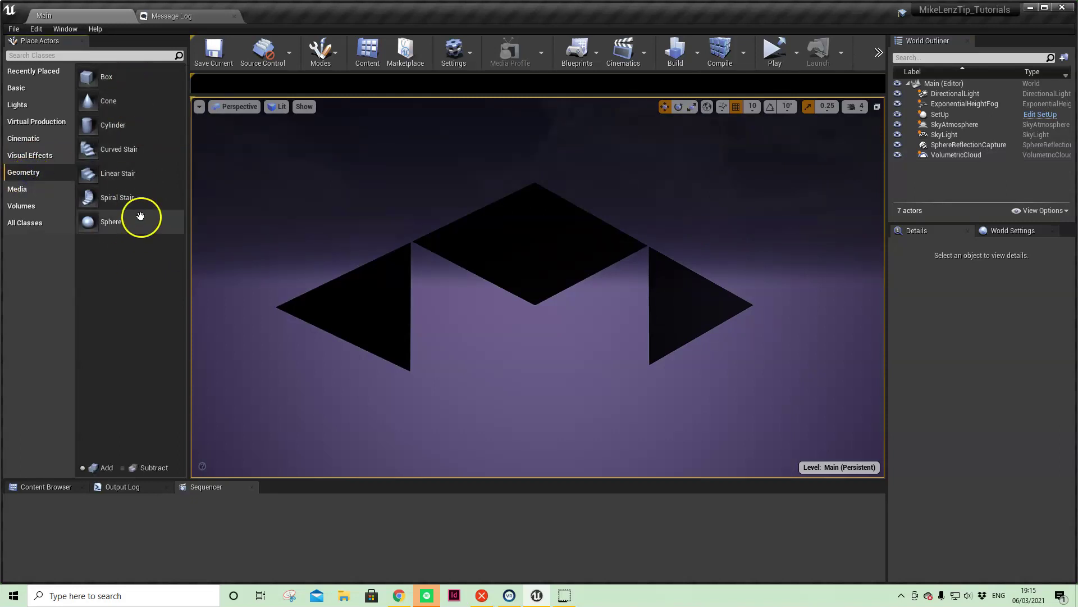
left_click(29, 190)
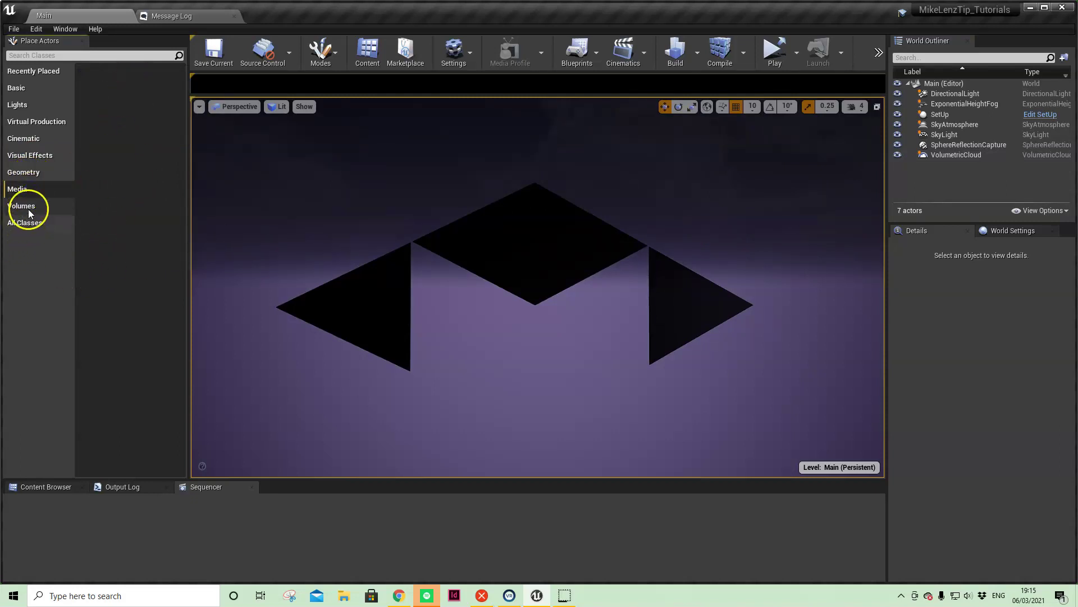
left_click(31, 207)
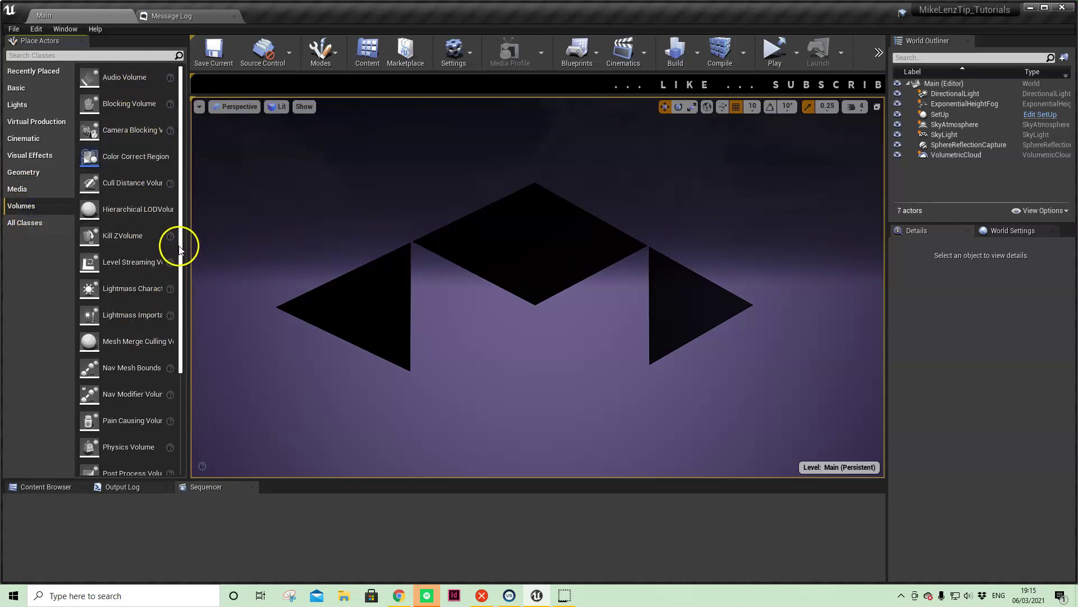
left_click_drag(180, 264, 197, 415)
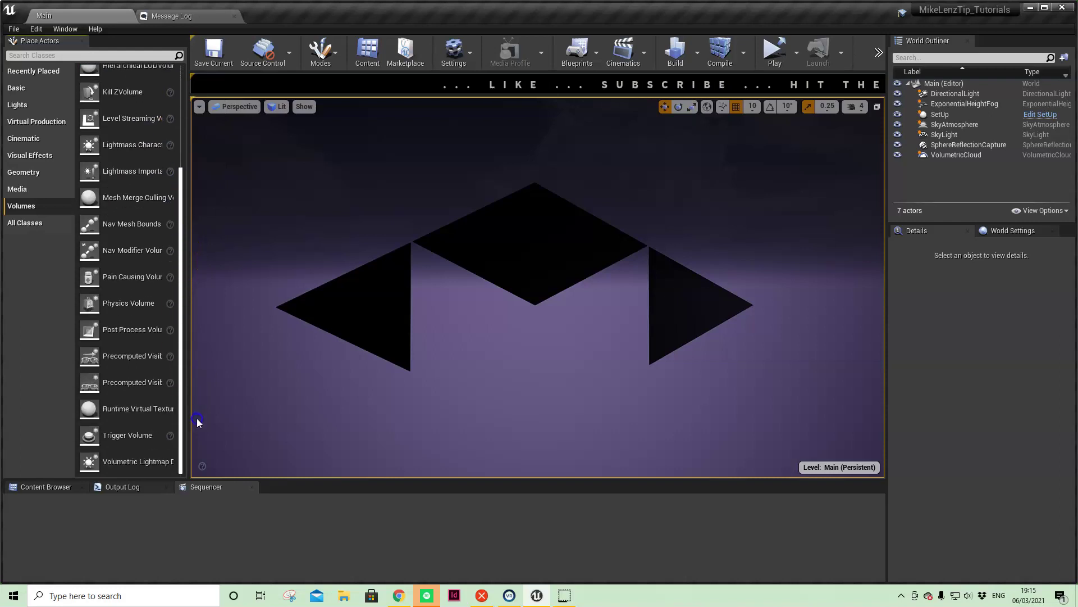
left_click_drag(179, 238, 177, 102)
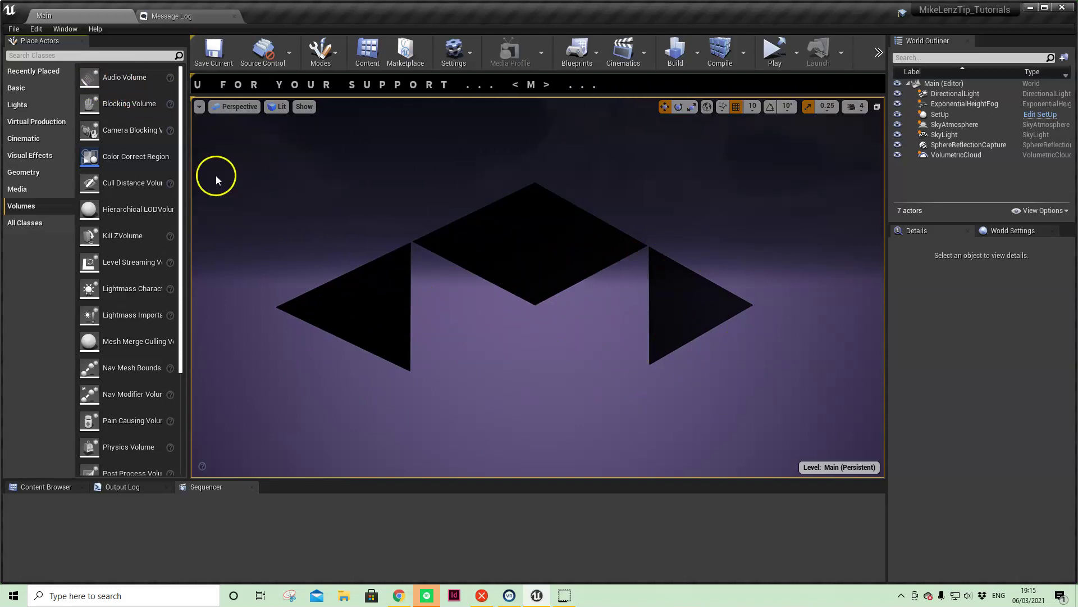
left_click(32, 225)
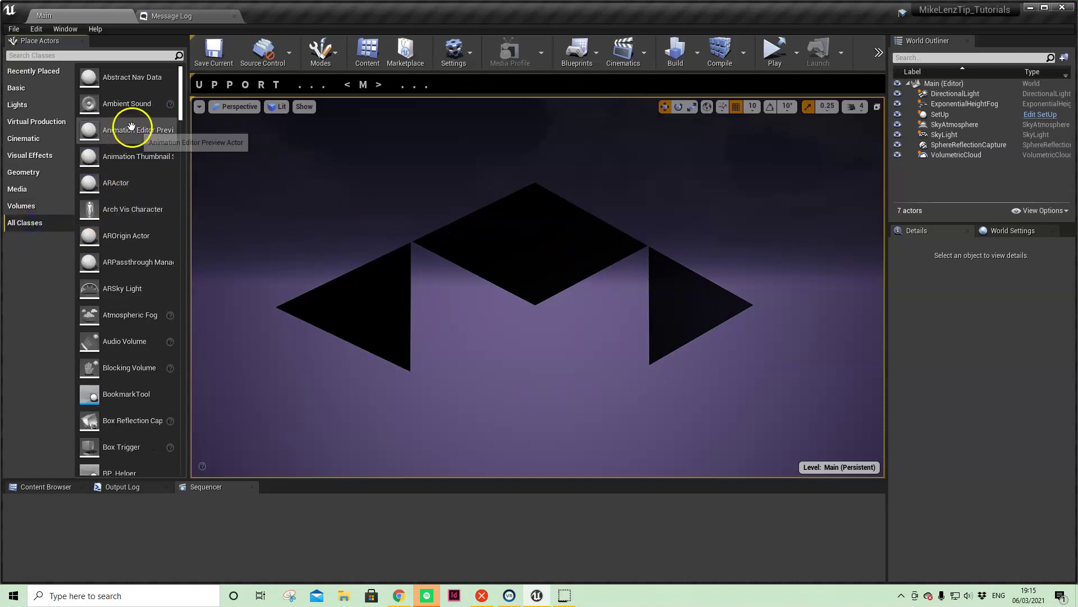
mouse_move(179, 84)
left_mouse_down()
mouse_move(212, 462)
mouse_move(193, 346)
mouse_move(194, 79)
left_mouse_up()
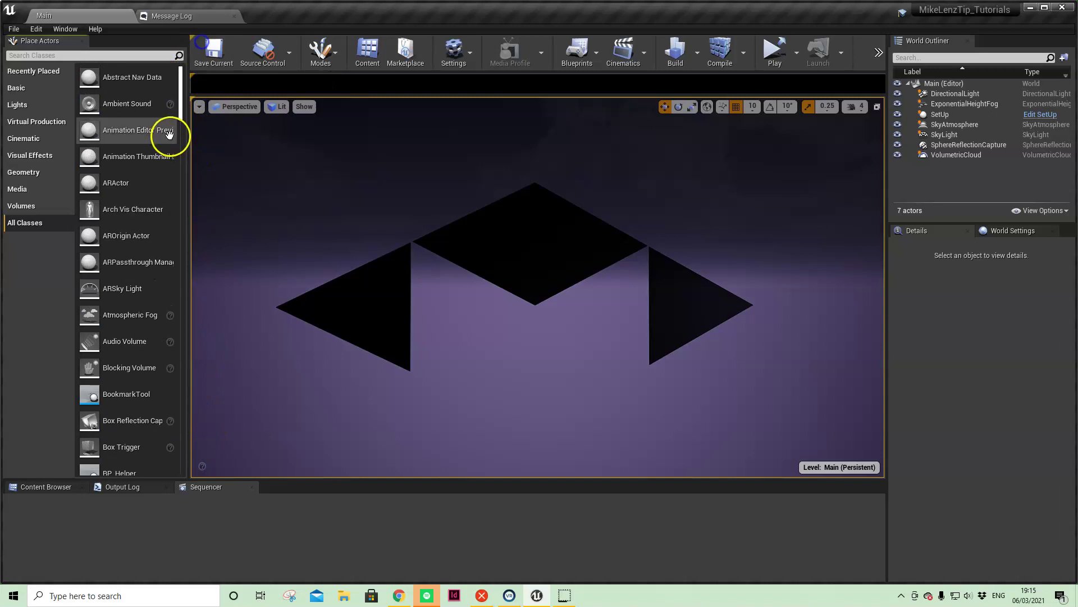
left_click_drag(183, 77, 185, 11)
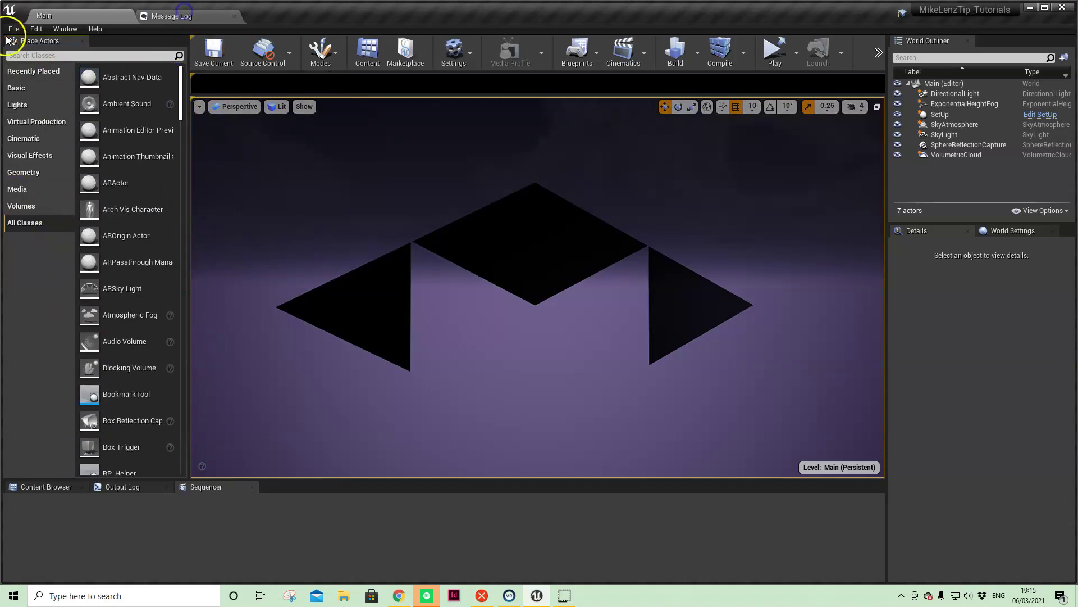
Step: Open the Directional Light actor's online documentation, skim its properties section, and return to the level editor
left_click(33, 105)
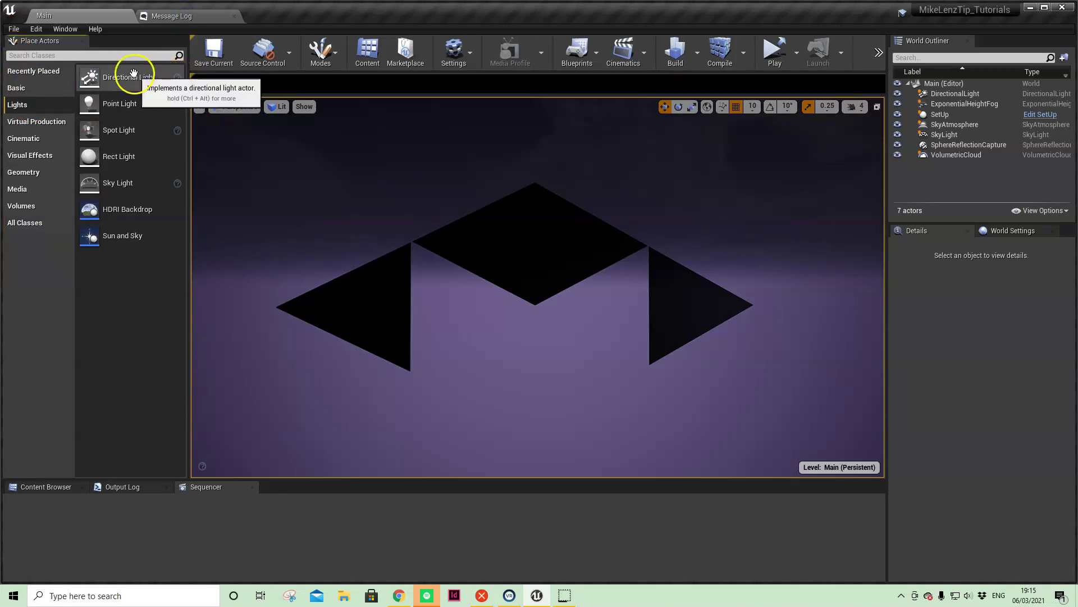
left_click(177, 79)
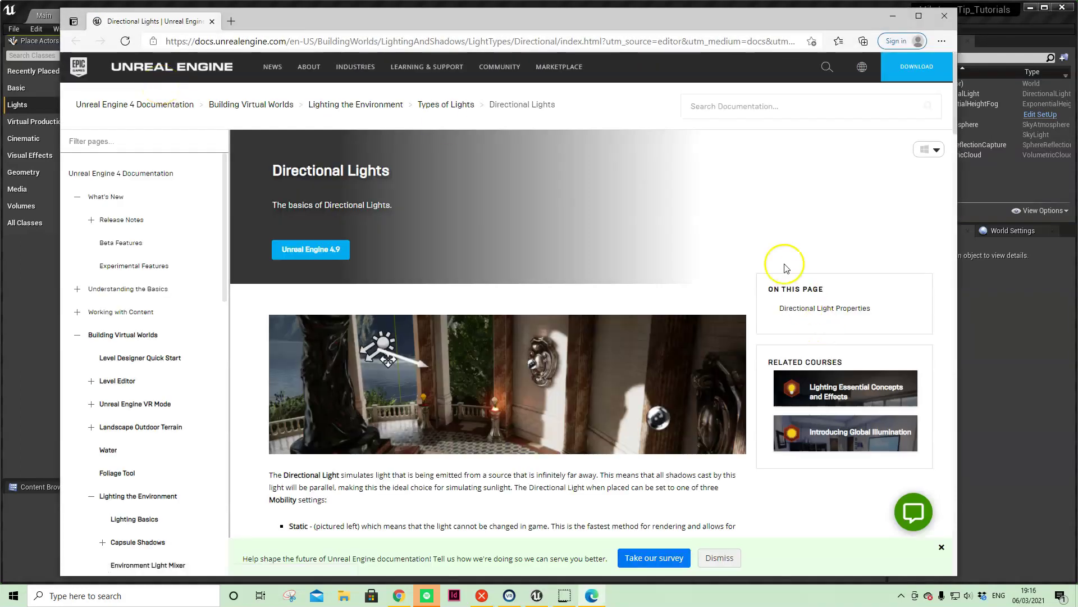
scroll(483, 284, "down", 5)
scroll(505, 274, "down", 6)
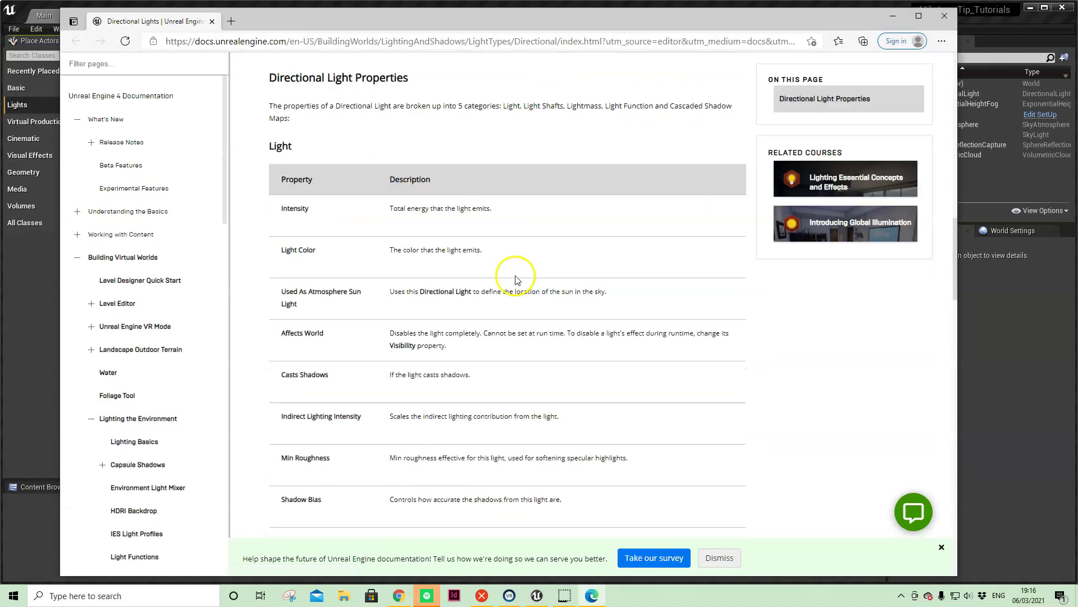
scroll(516, 273, "up", 12)
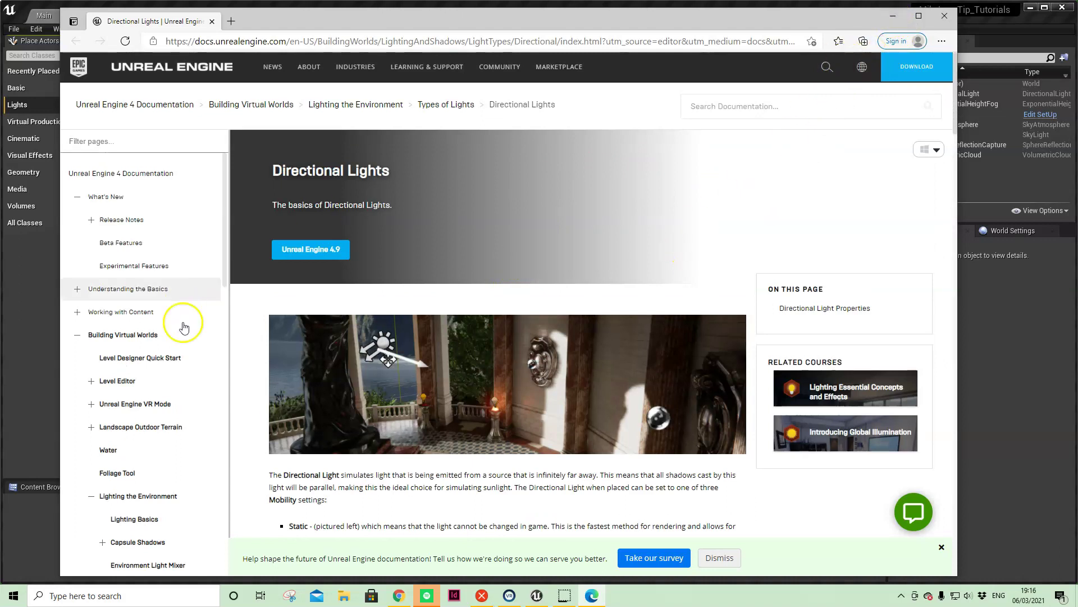
left_click(896, 18)
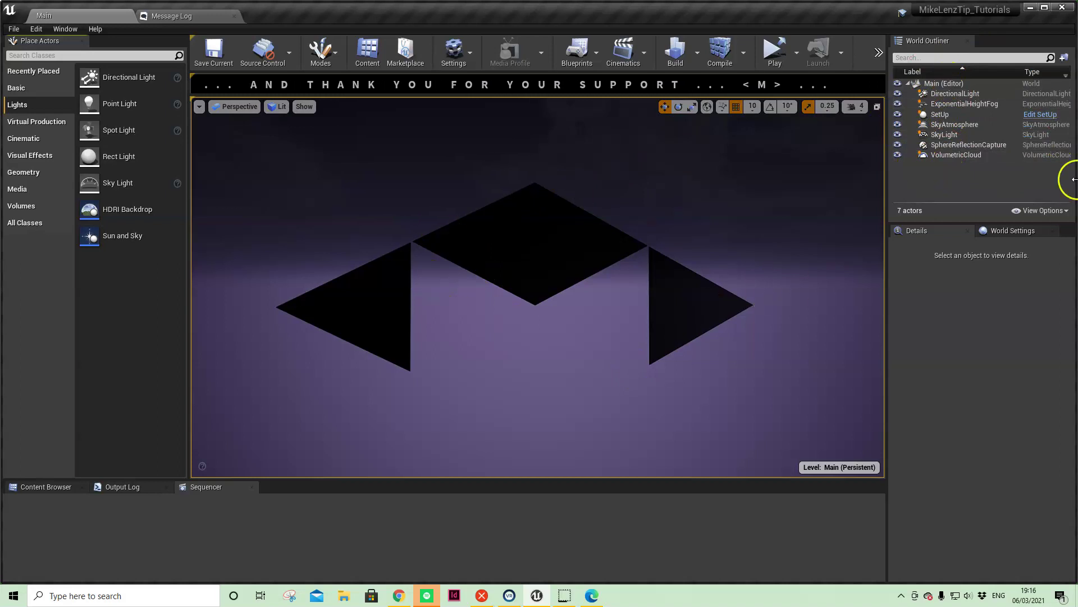
Step: Inspect the details of the level's actors, including DirectionalLight, ExponentialHeightFog, SetUp and SphereReflectionCapture, and display the World Settings
left_click(957, 93)
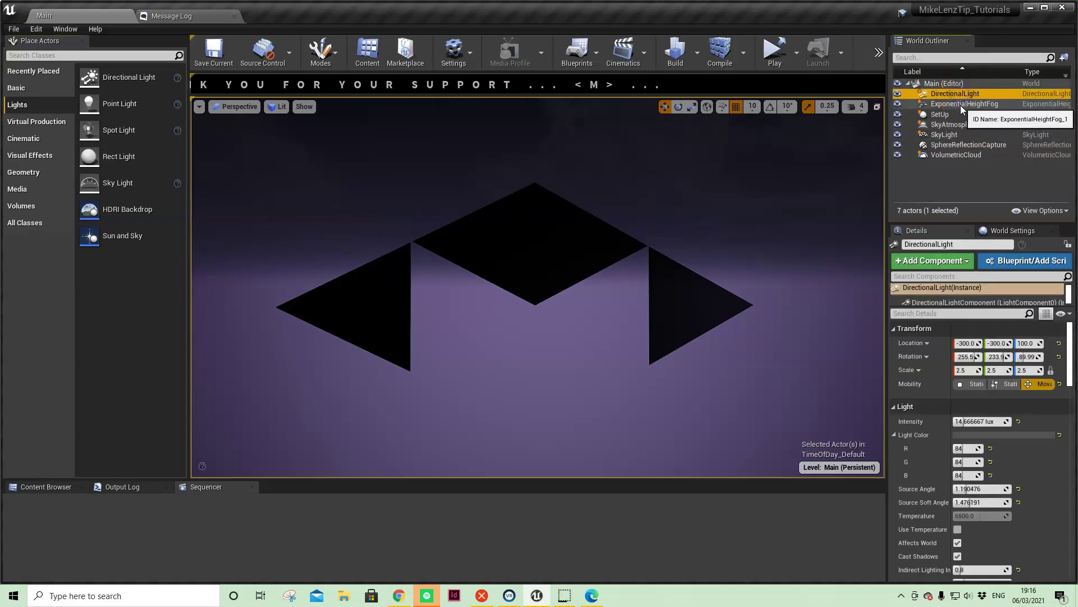
left_click(961, 104)
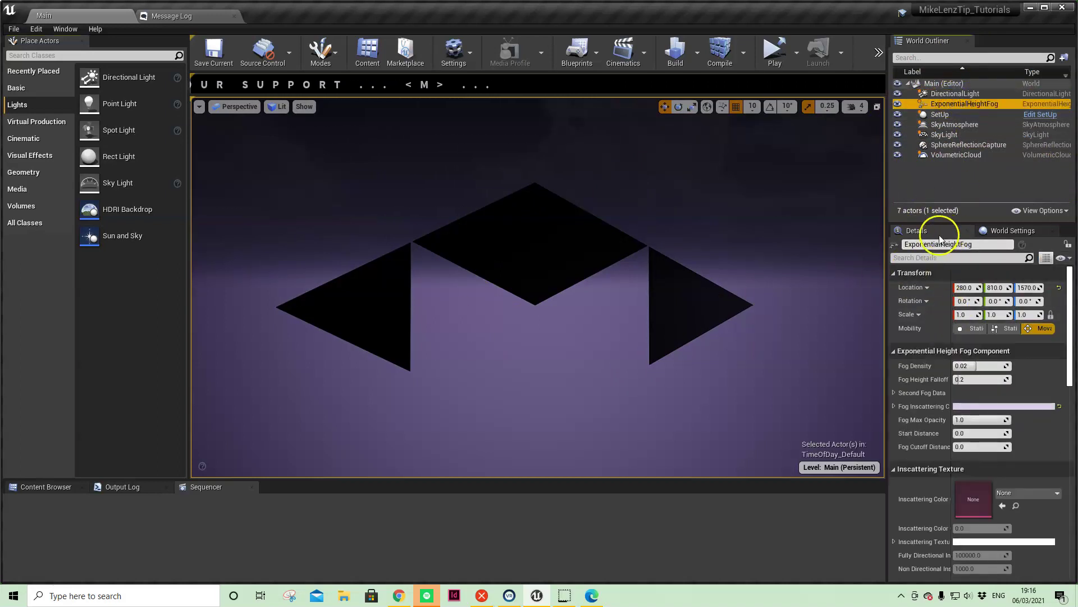
left_click(951, 115)
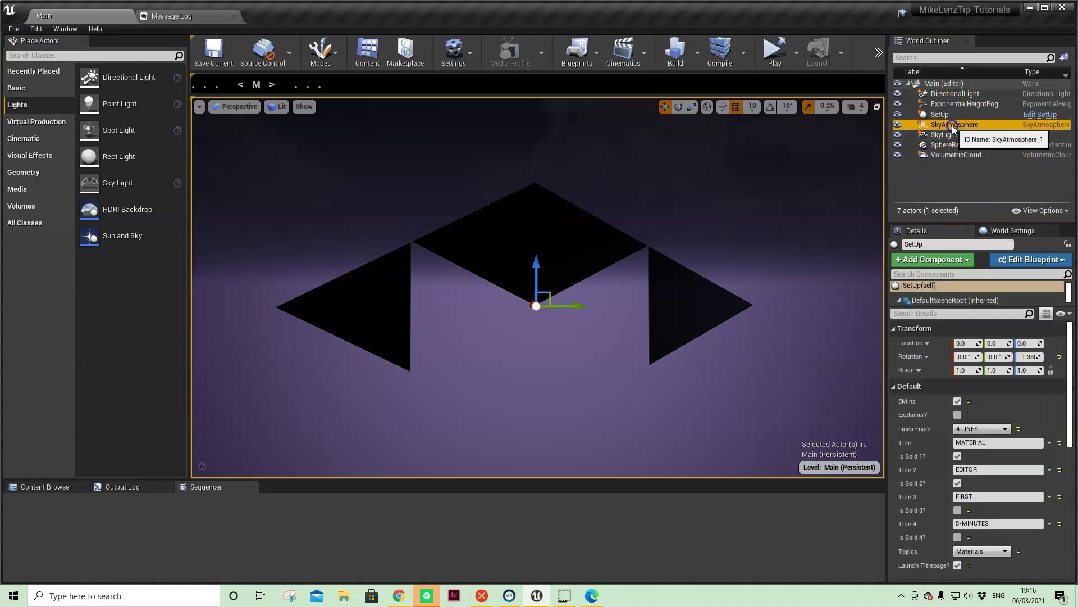
key("Down")
key("Down")
left_click(955, 105)
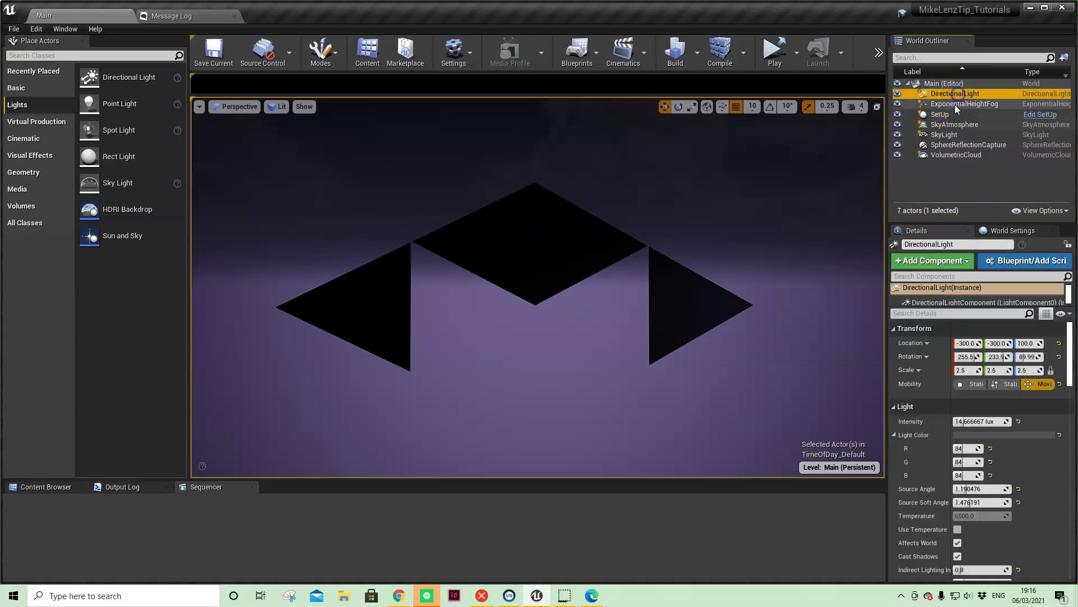
left_click(952, 116)
left_click(957, 134)
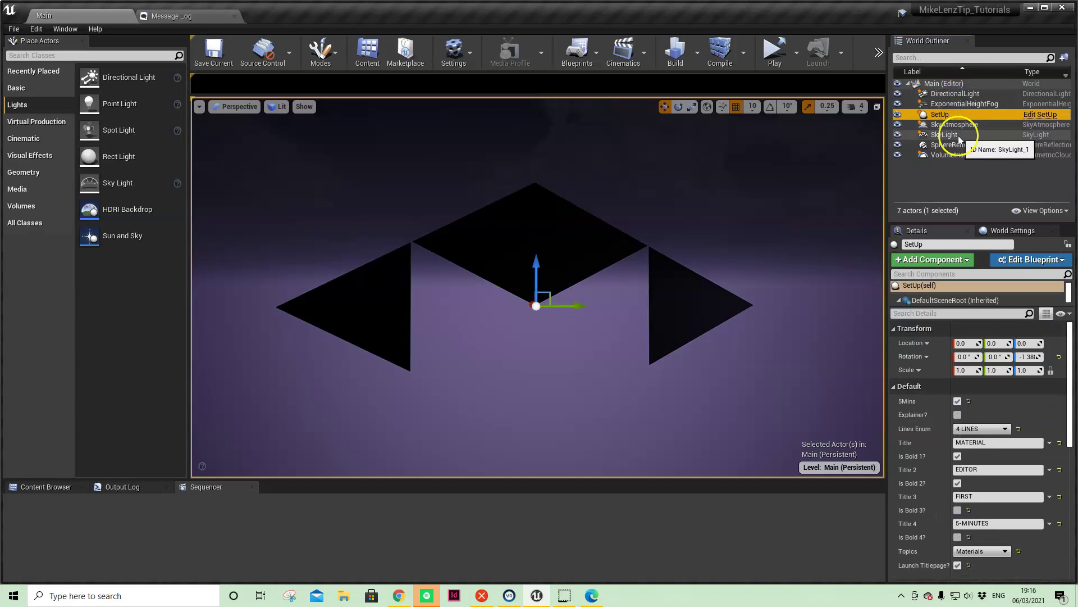
left_click(948, 145)
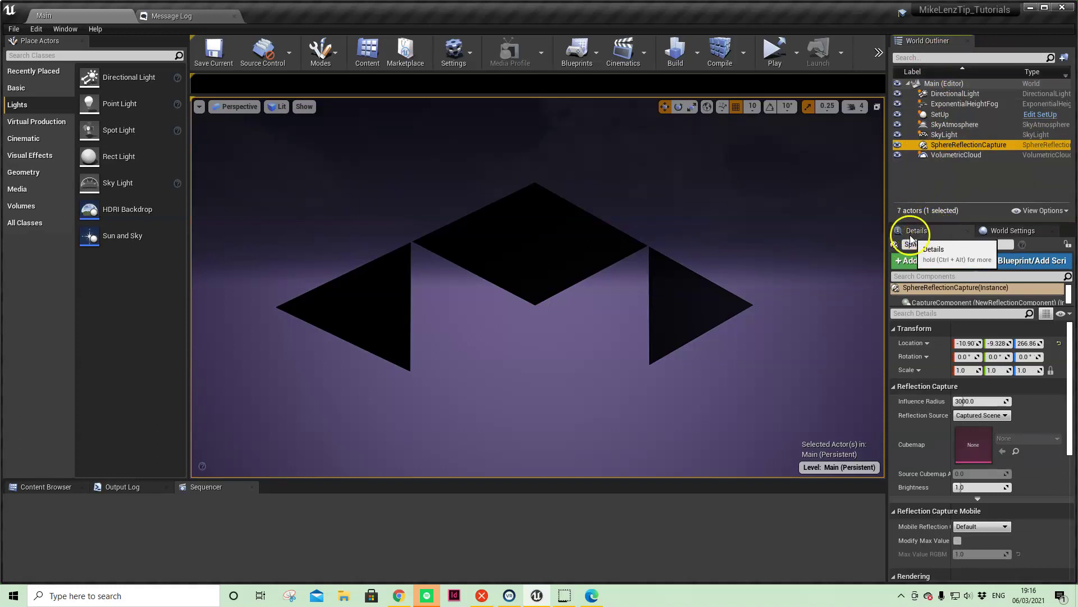
mouse_move(925, 233)
left_mouse_down()
mouse_move(932, 132)
mouse_move(1018, 46)
mouse_move(979, 148)
mouse_move(923, 235)
left_mouse_up()
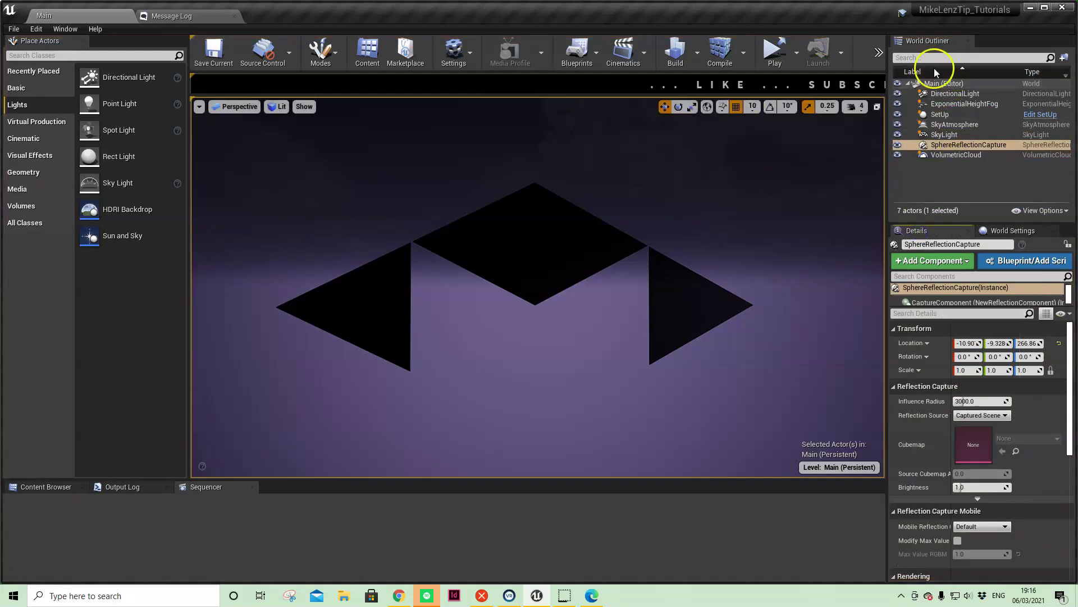
left_click(1021, 231)
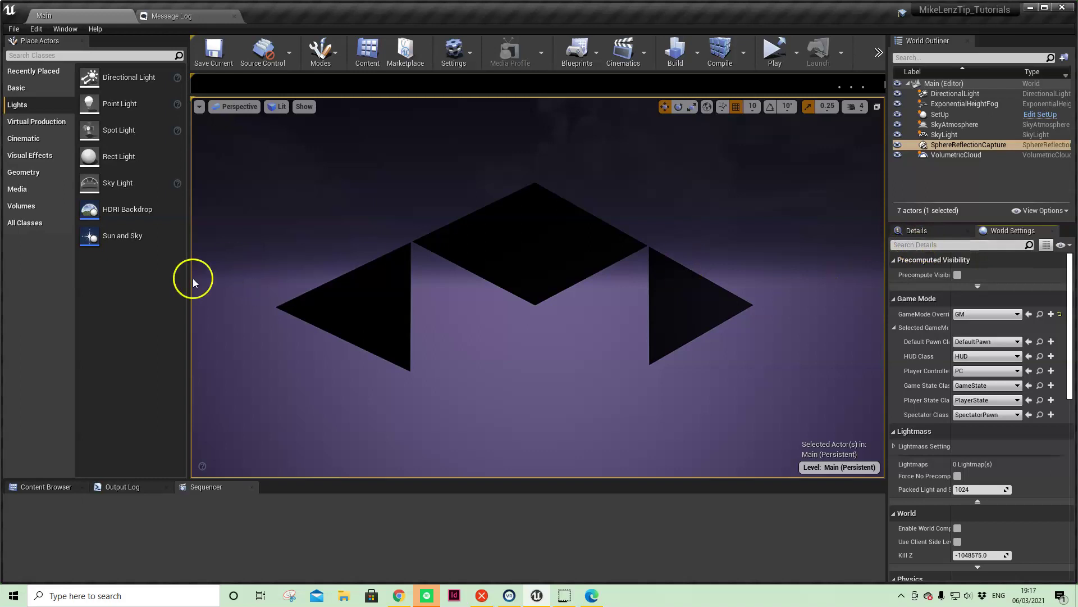
Step: Show the Content Browser, enlarge its area slightly, and open the Maps folder to view the level assets
left_click(50, 487)
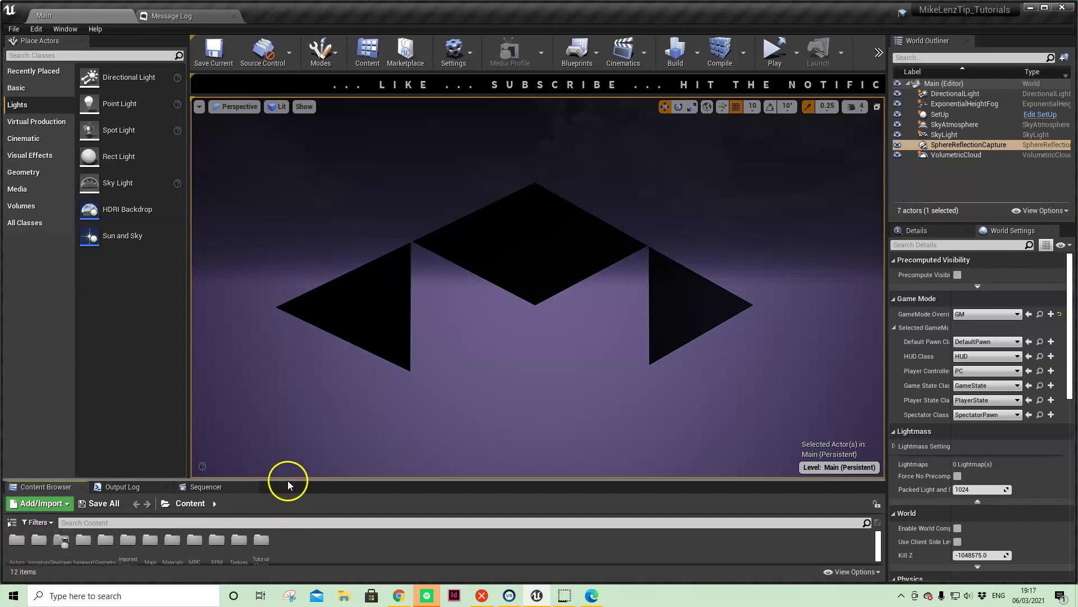
left_click_drag(295, 478, 294, 457)
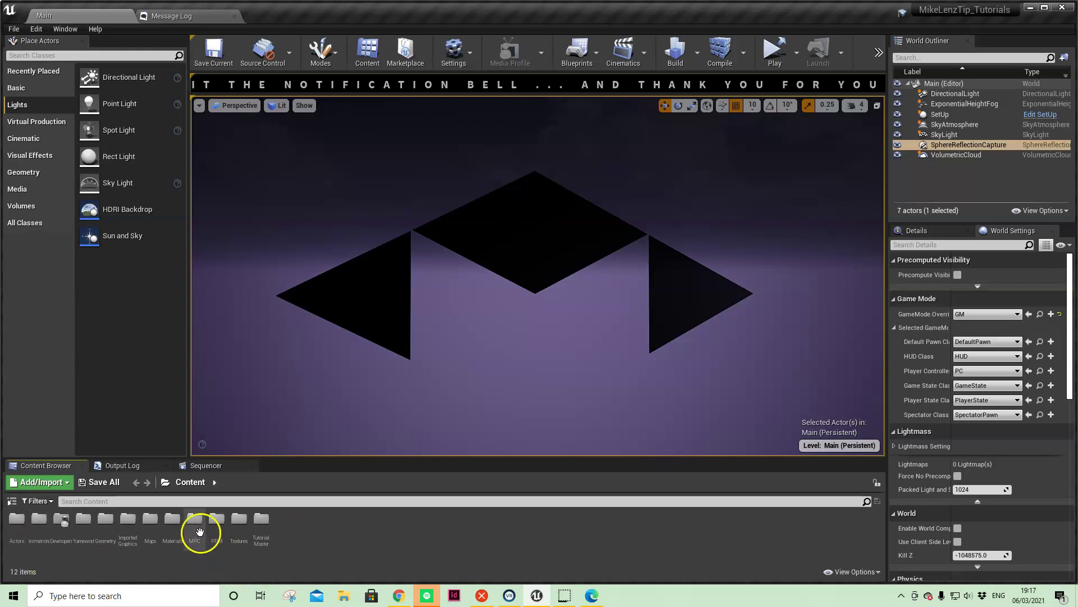
double_click(150, 520)
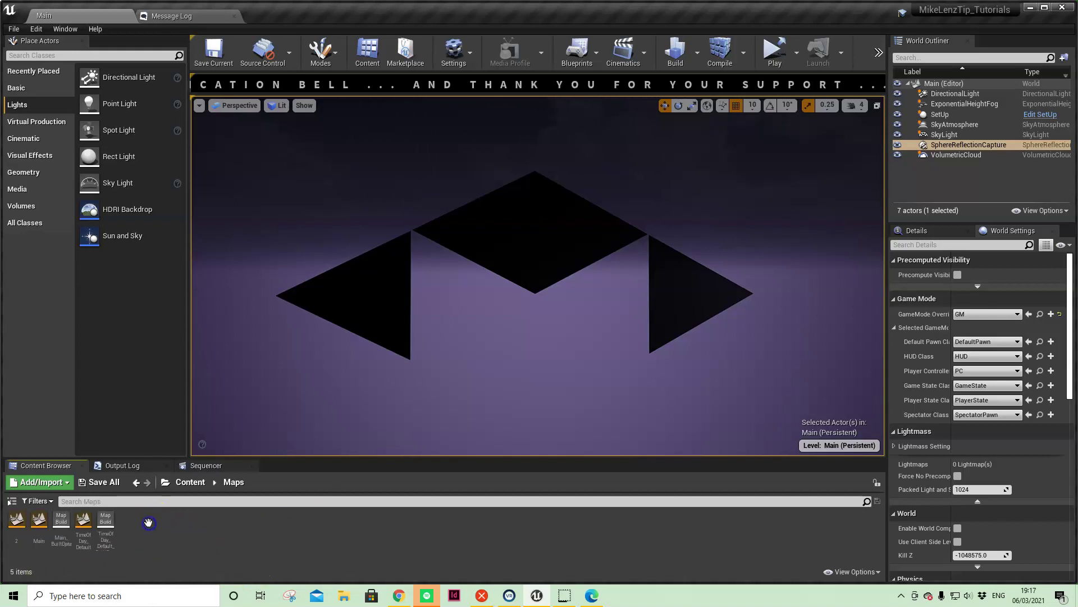
left_click(16, 518)
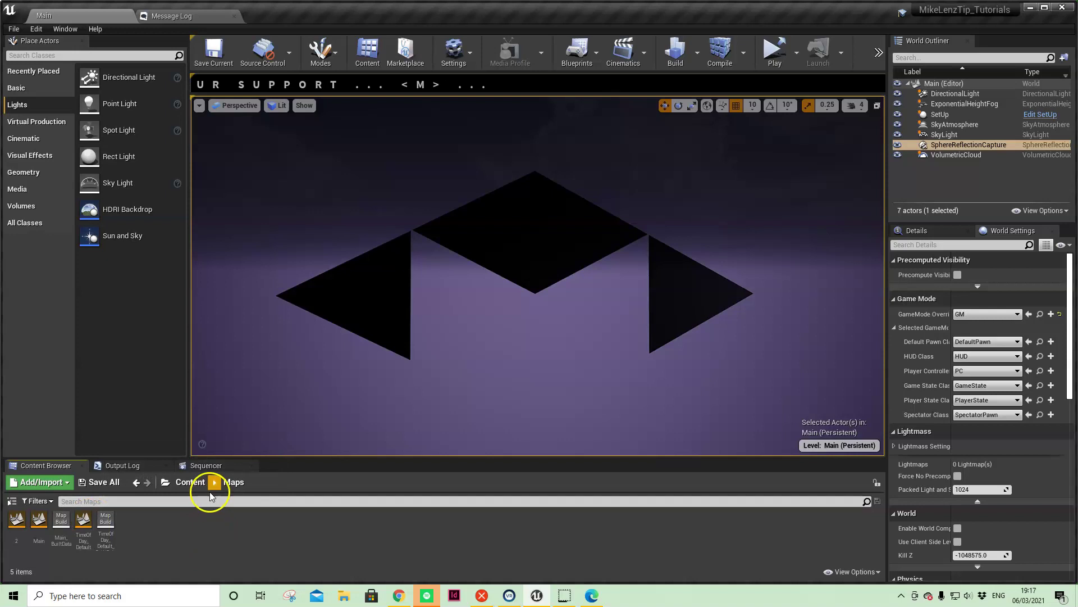
Step: Return to the Content root folder and show the folder tree beside the assets
left_click(194, 482)
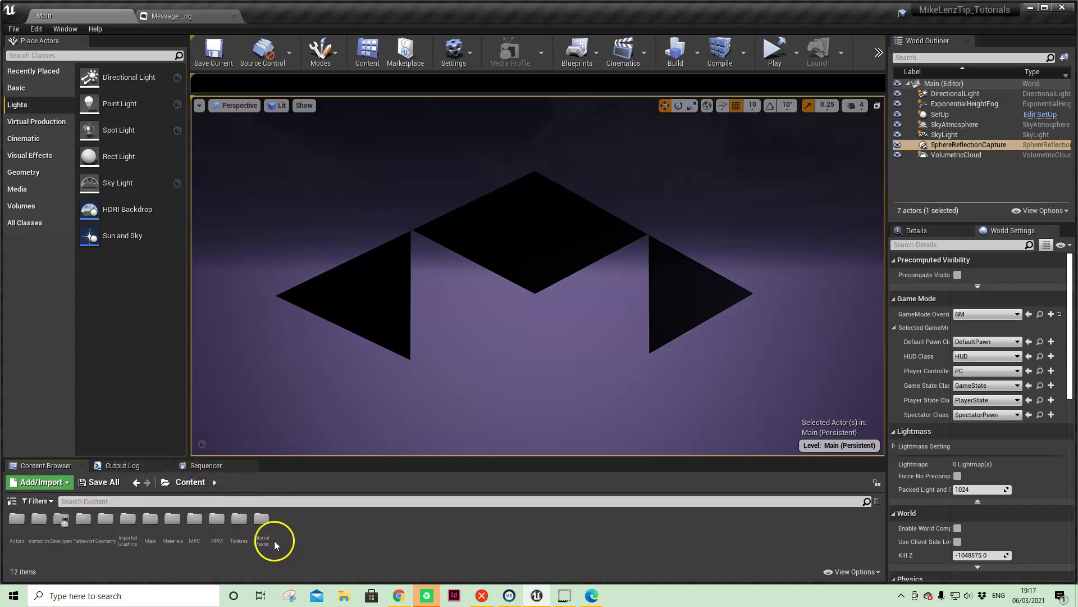
left_click(12, 501)
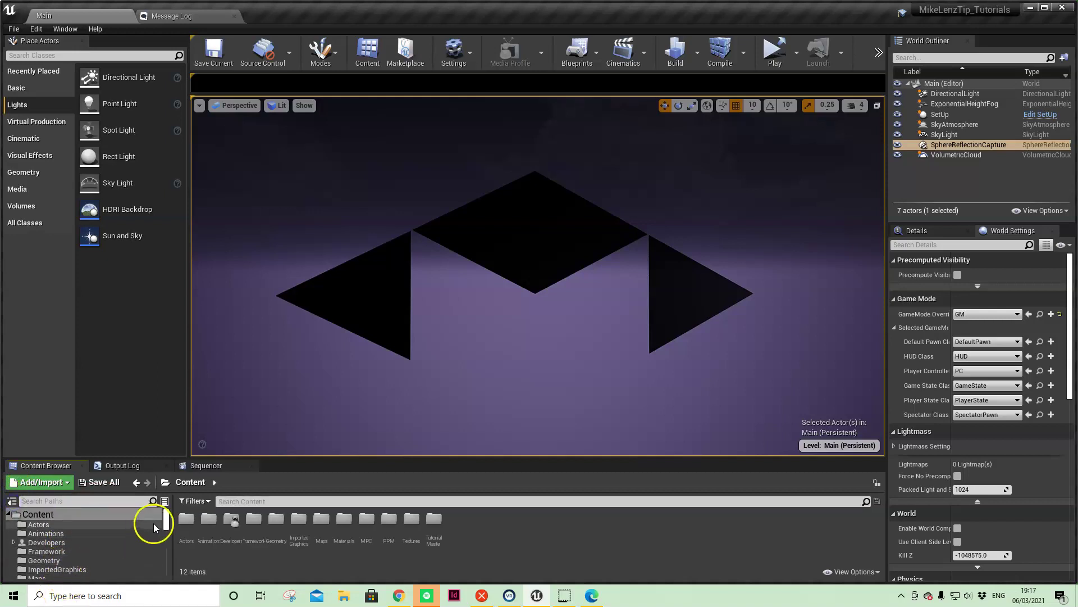
left_click_drag(167, 522, 167, 517)
Step: Browse the Developers and Framework folders in the folder tree and return to the Content root
left_click(47, 541)
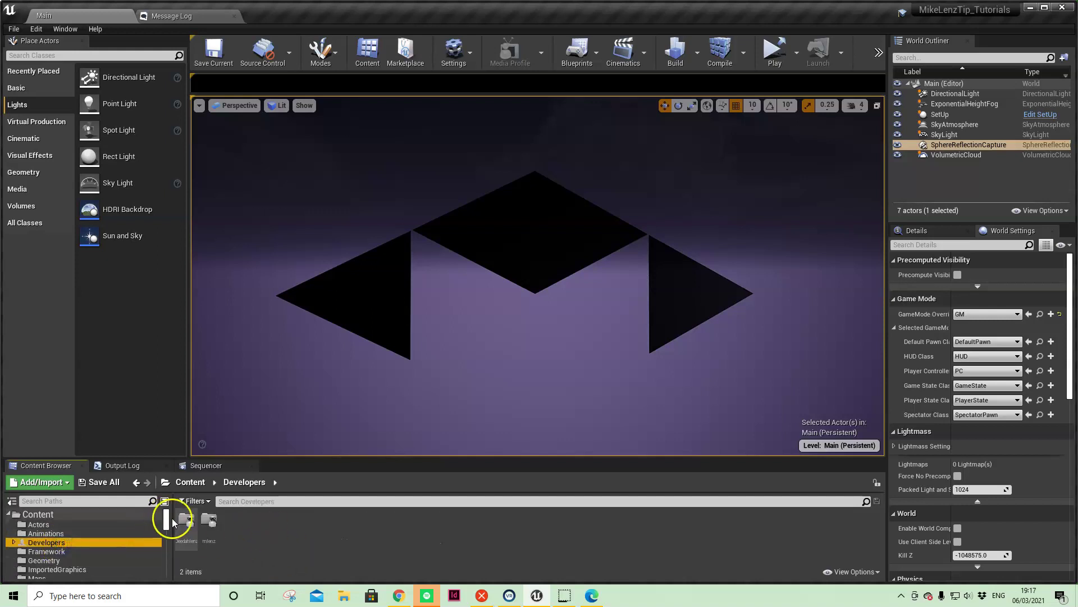
left_click(62, 551)
left_click(54, 515)
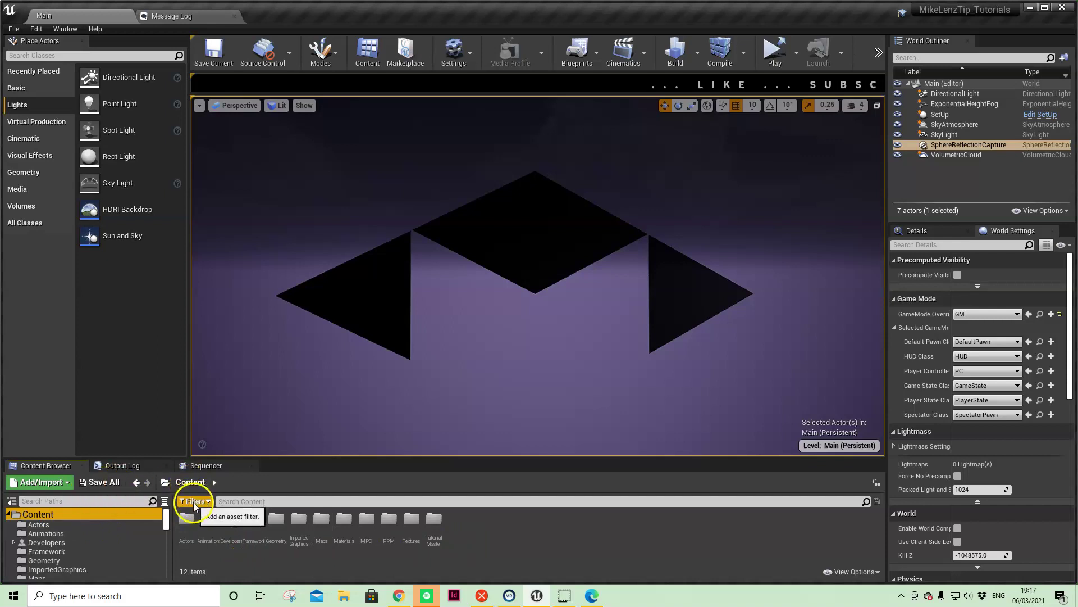
Step: Look through the available asset filters for the Content folder, including the Paper2D and Artificial Intelligence types, without applying any
left_click(194, 501)
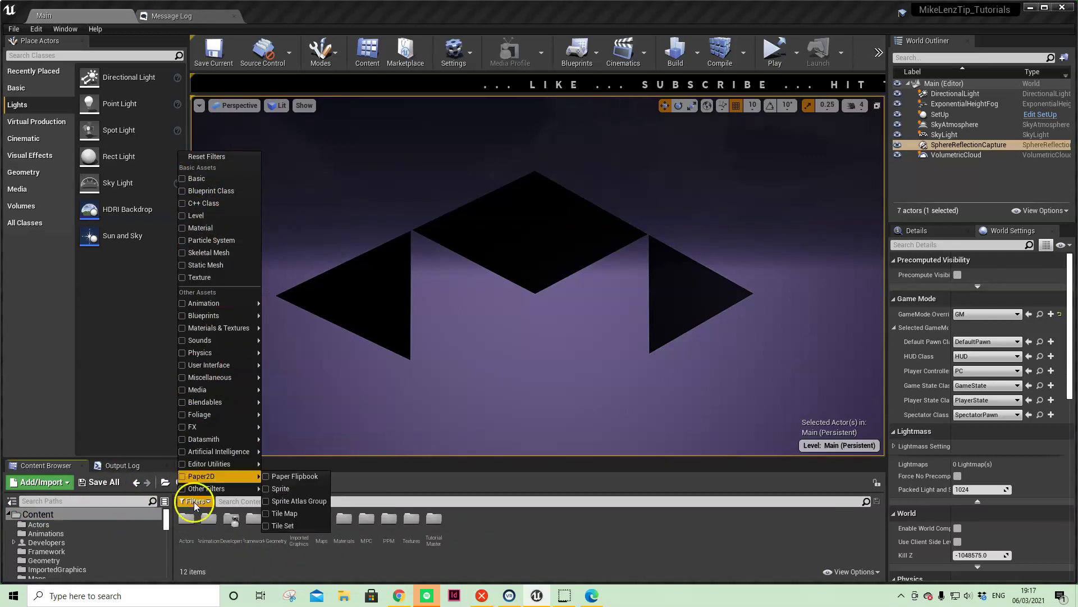
mouse_move(204, 453)
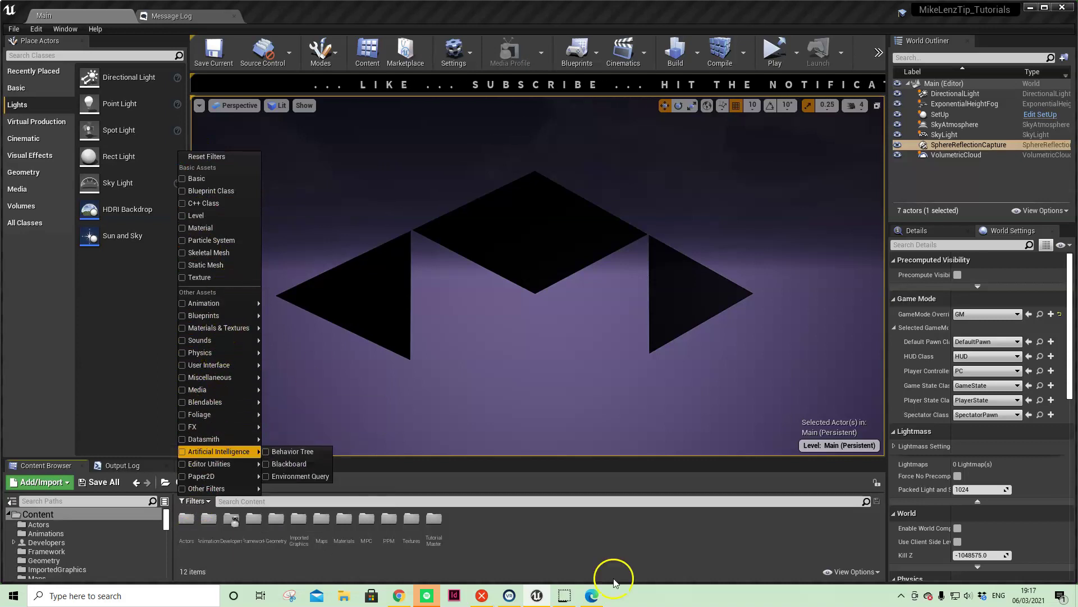
left_click(560, 556)
Step: Look through the basic and advanced asset types that can be added to the Content folder, from Animation to Paper2D, without creating any
left_click(41, 482)
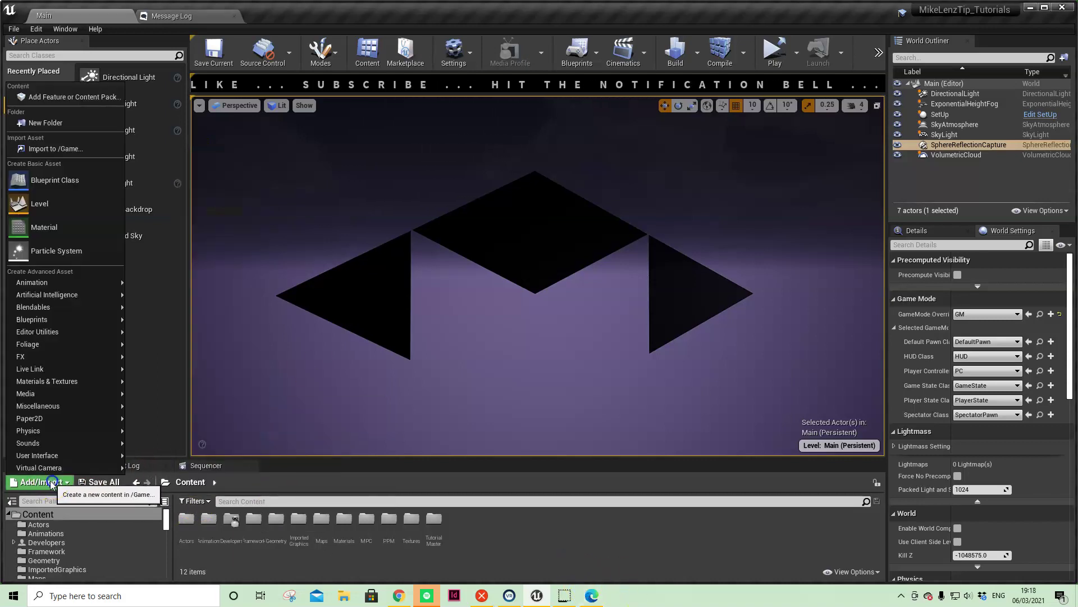
mouse_move(57, 277)
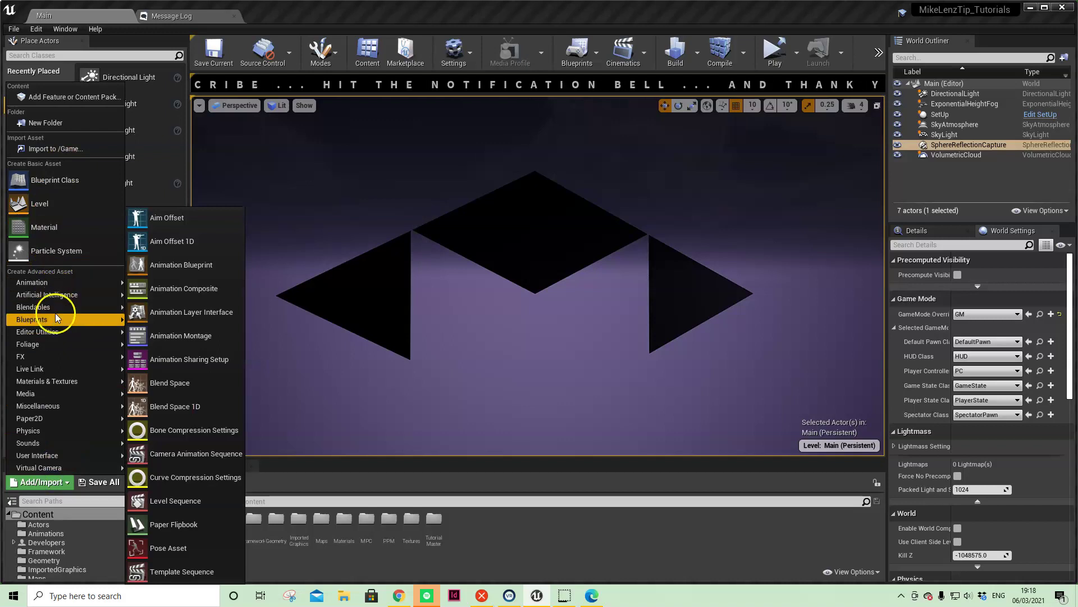
mouse_move(65, 306)
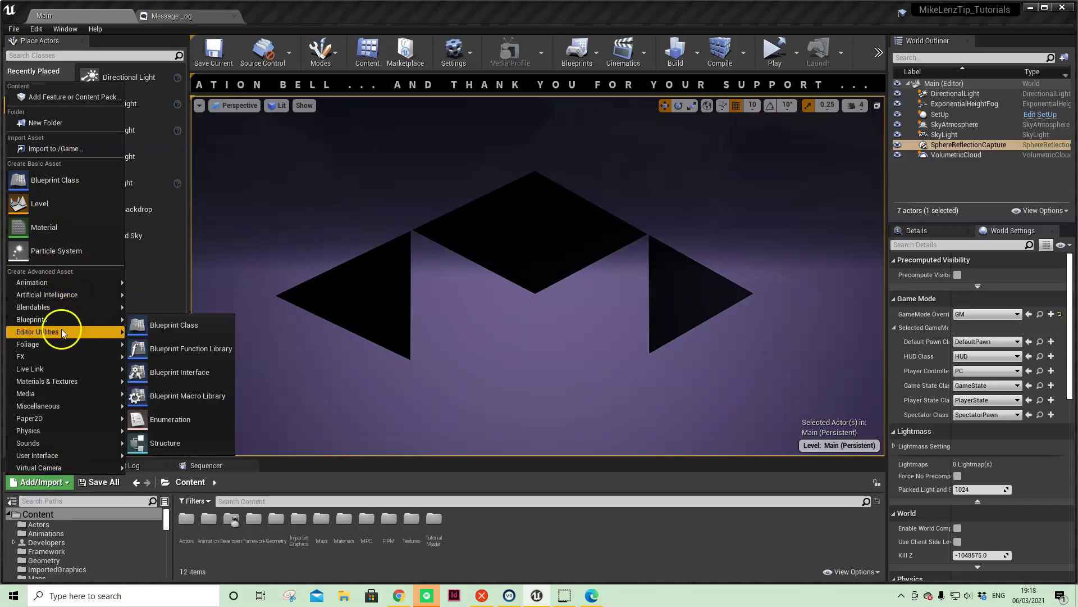
mouse_move(69, 349)
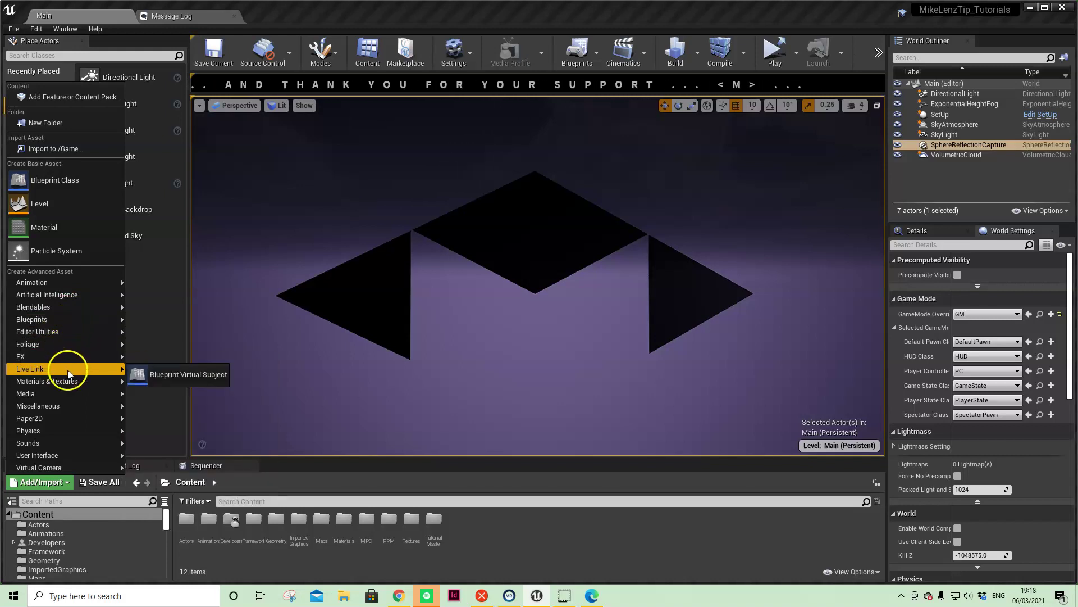
mouse_move(79, 382)
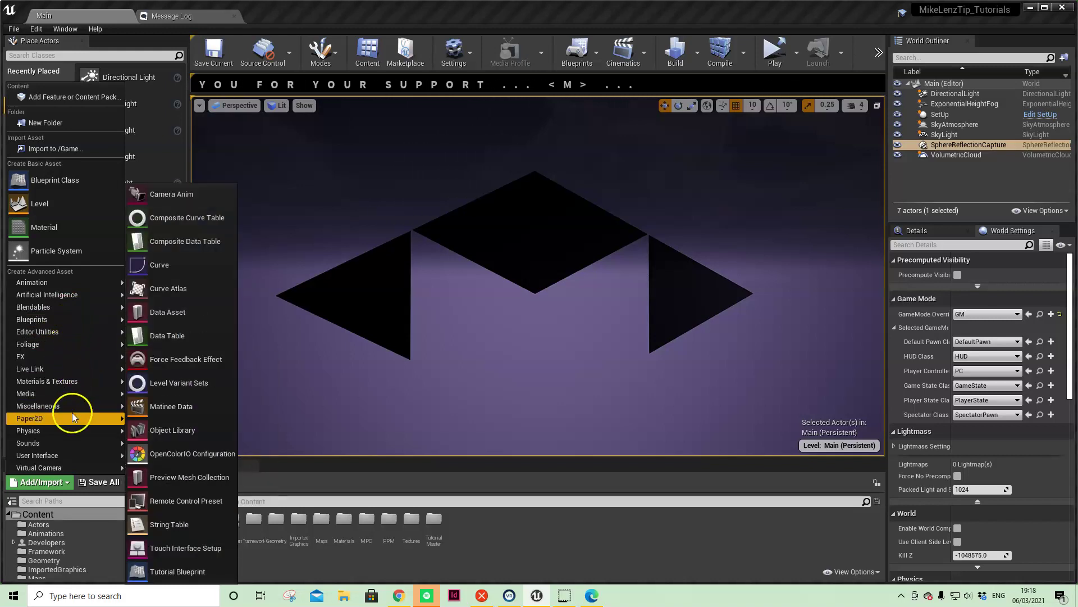
mouse_move(70, 419)
left_click(554, 535)
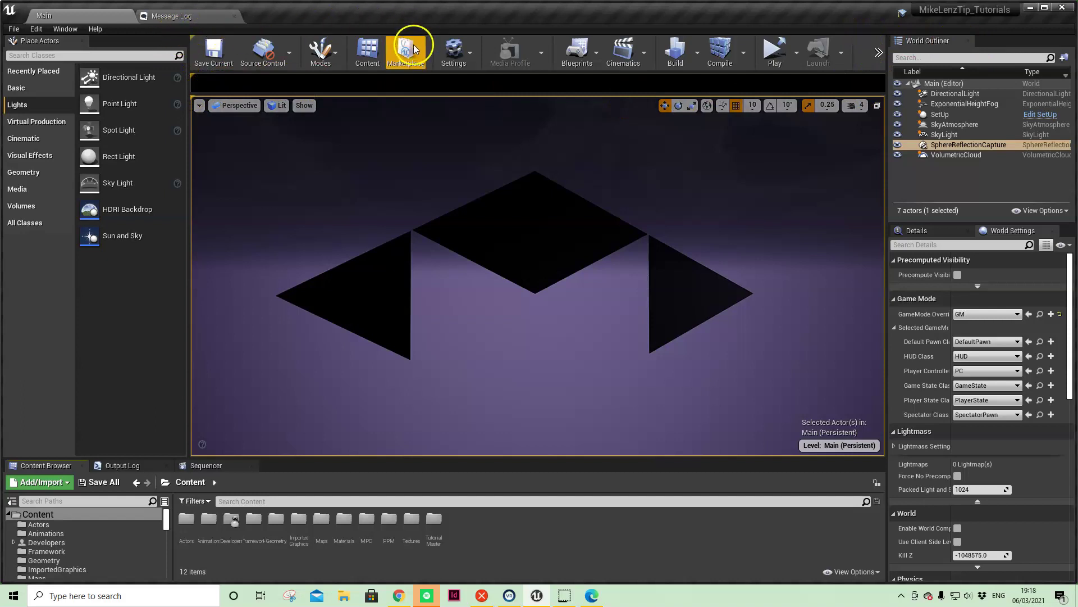
Step: View the available editor modes without switching mode, and clear the actor selection in the level
left_click(335, 52)
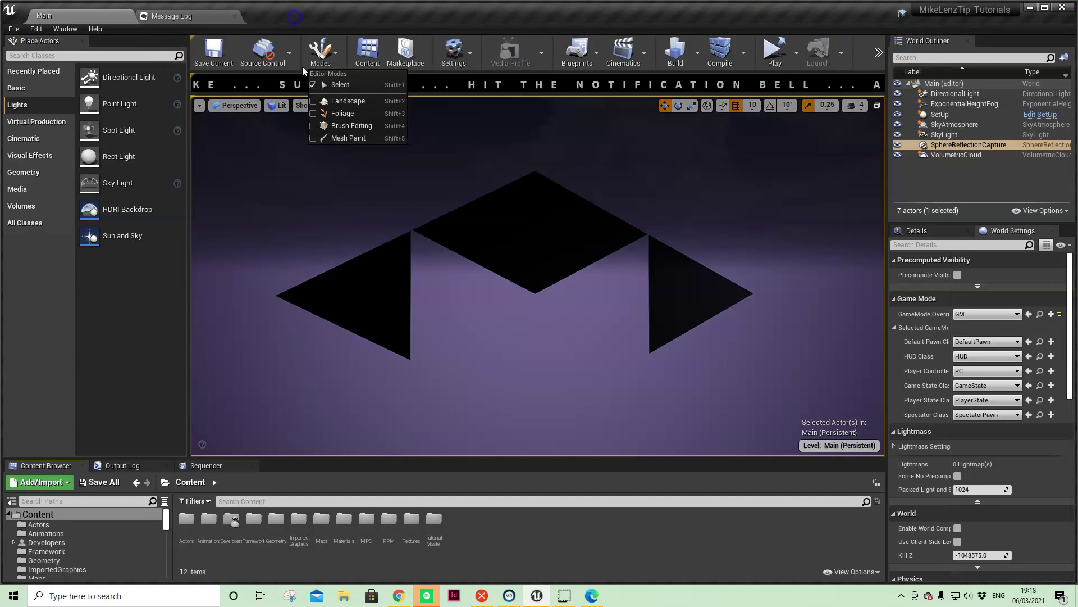
left_click(256, 142)
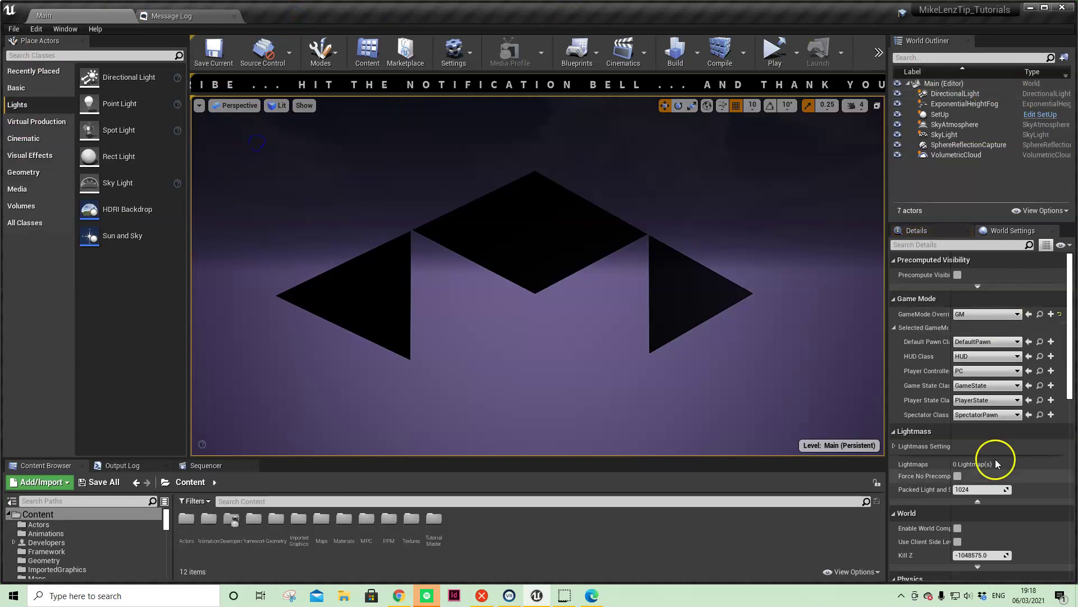
Step: Show the Output Log, view the Message Log categories, and return to the Main level editor
left_click(123, 465)
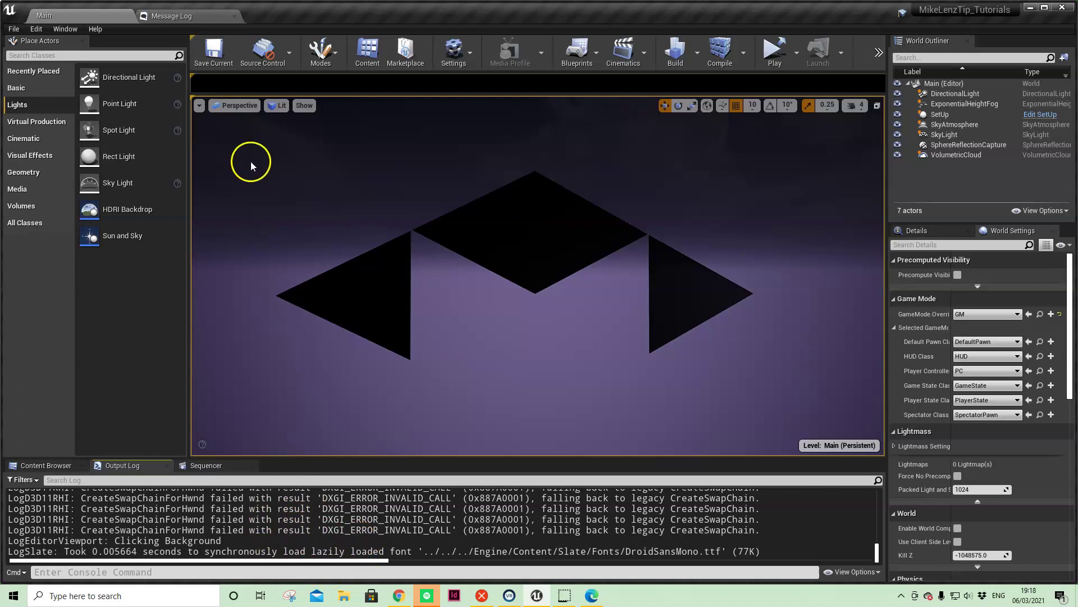
left_click(171, 17)
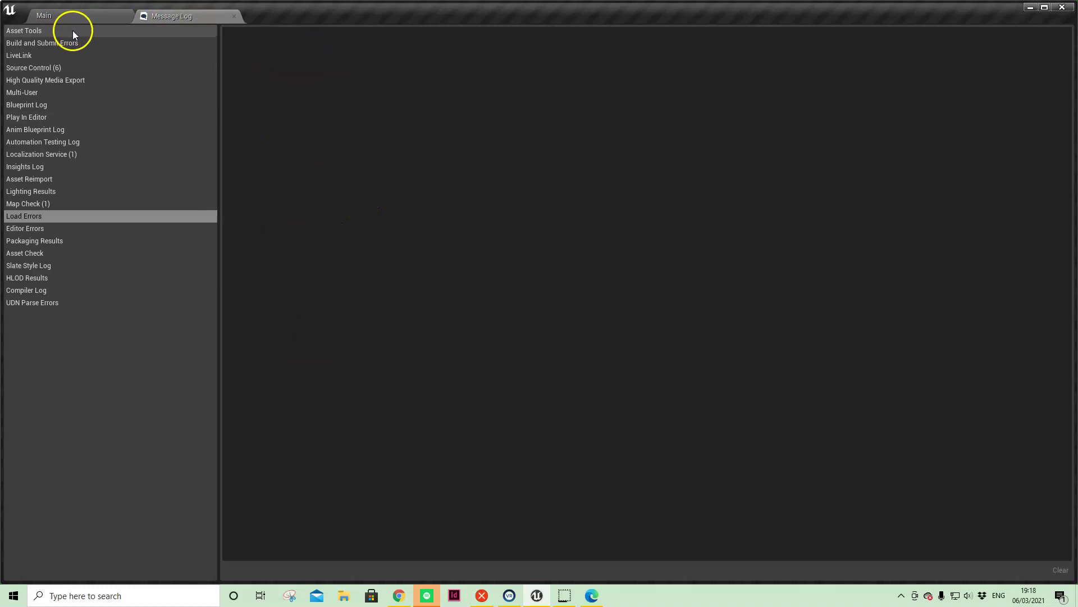
left_click(83, 16)
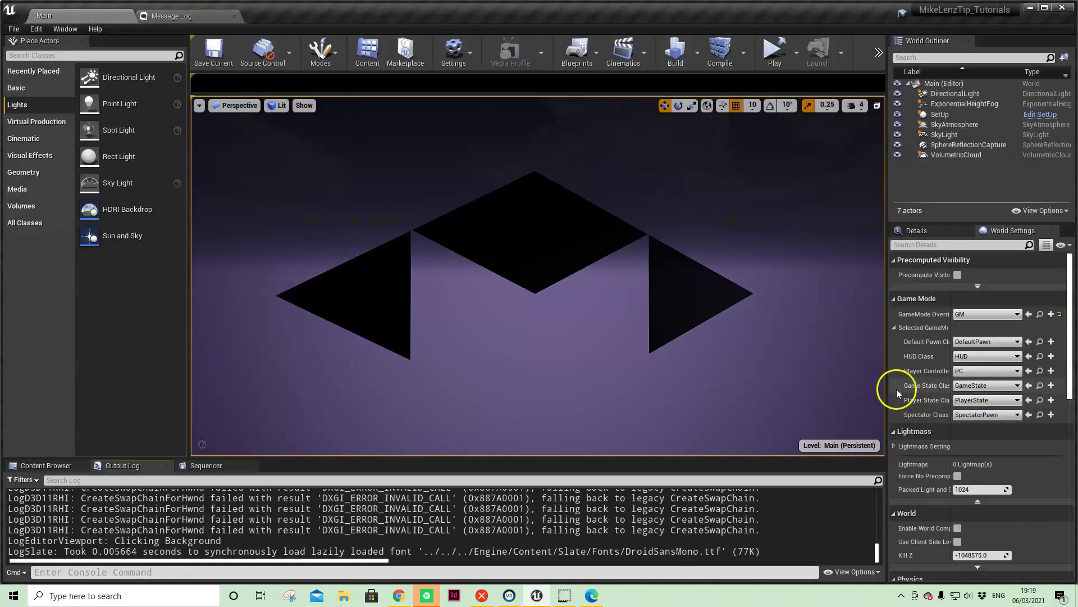
Step: Widen the World Settings area and its property name column, and review the settings from Game Mode down to Physics
left_click_drag(888, 386, 848, 391)
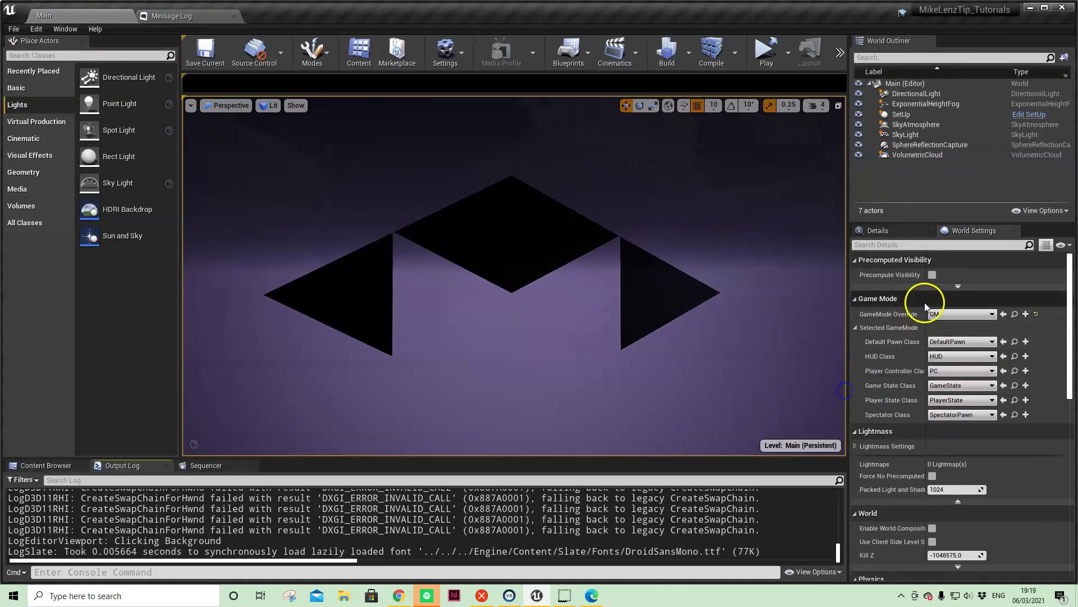
left_click_drag(921, 301, 936, 298)
scroll(954, 392, "down", 3)
left_click(962, 512)
scroll(998, 514, "down", 3)
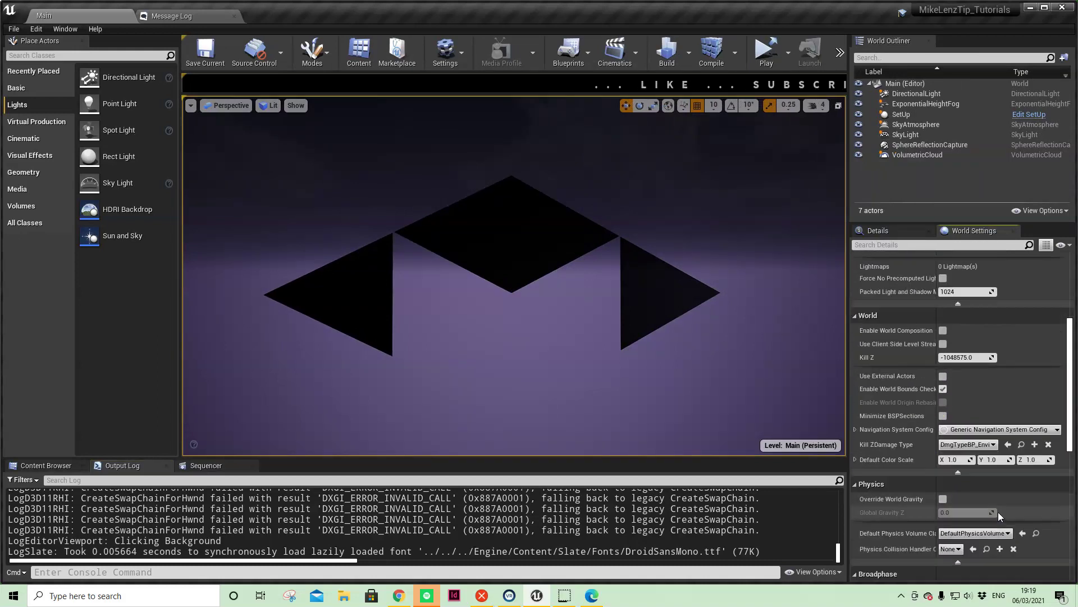
scroll(961, 406, "up", 6)
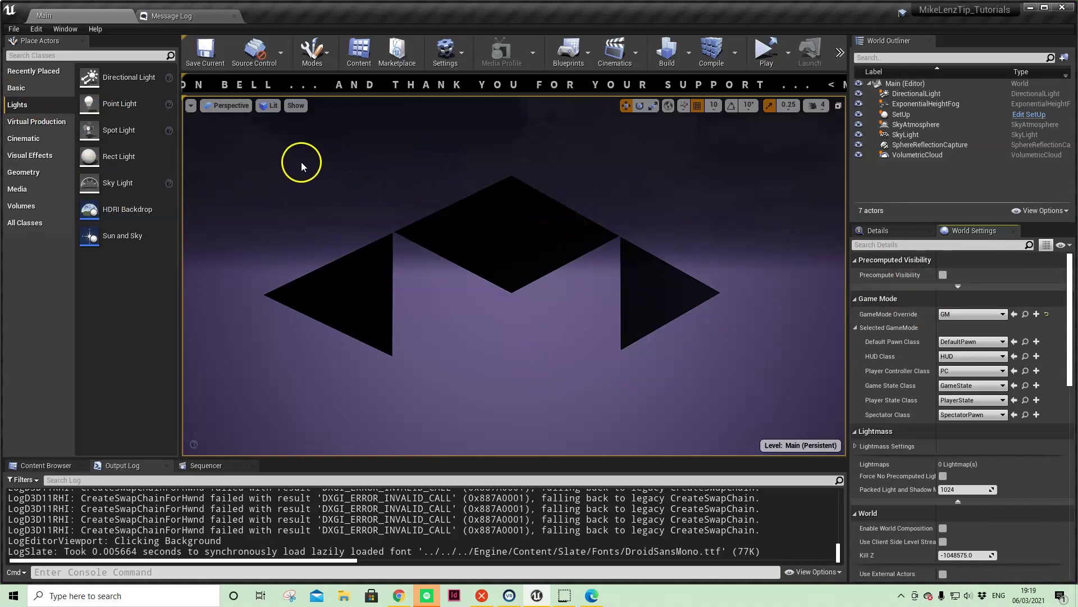
left_click(209, 86)
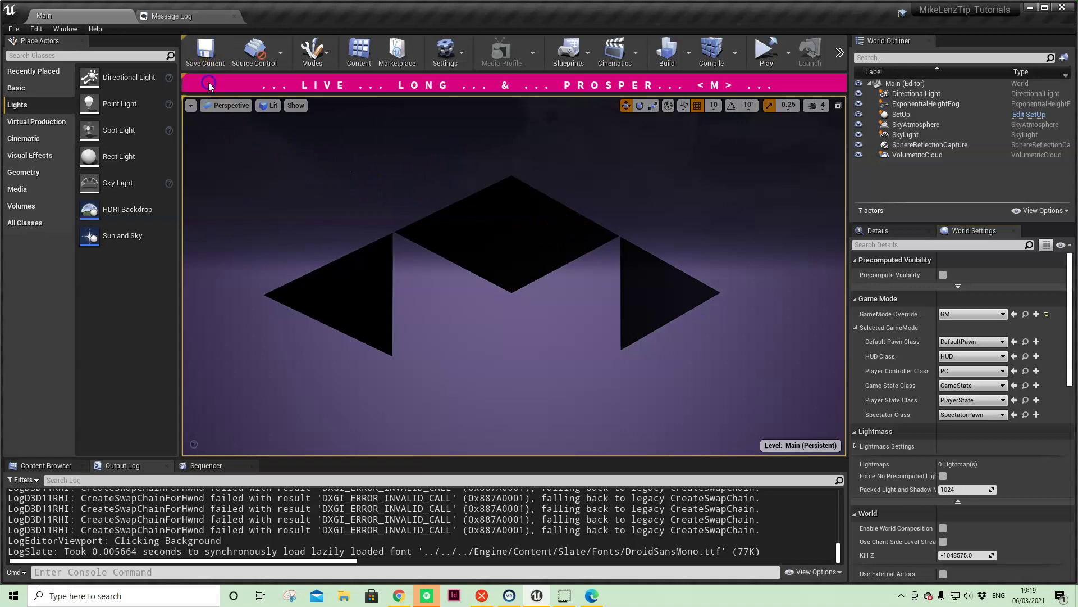